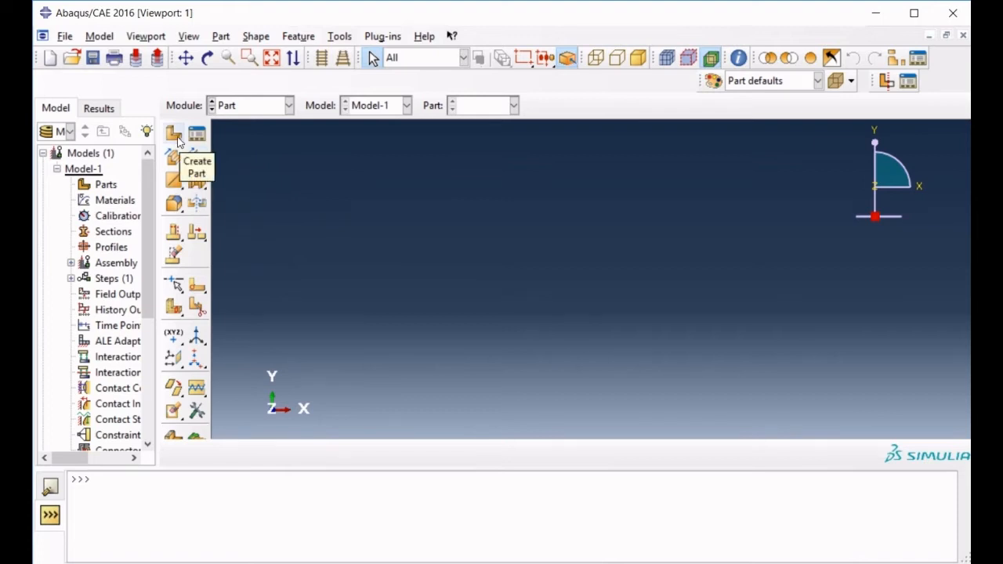
# Step: Create an axisymmetric deformable shell part with an approximate size of 200
pyautogui.click(174, 136)
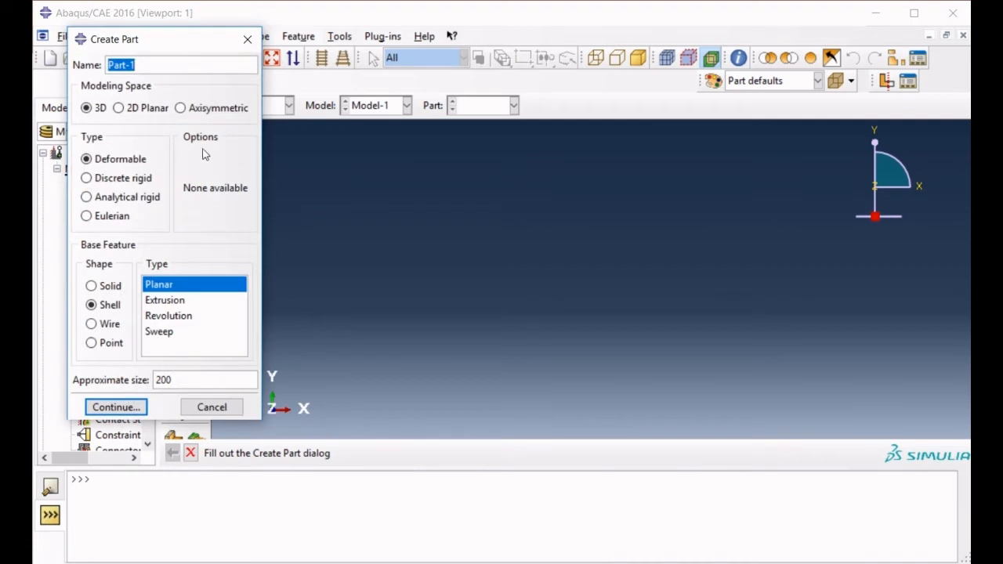
pyautogui.click(210, 114)
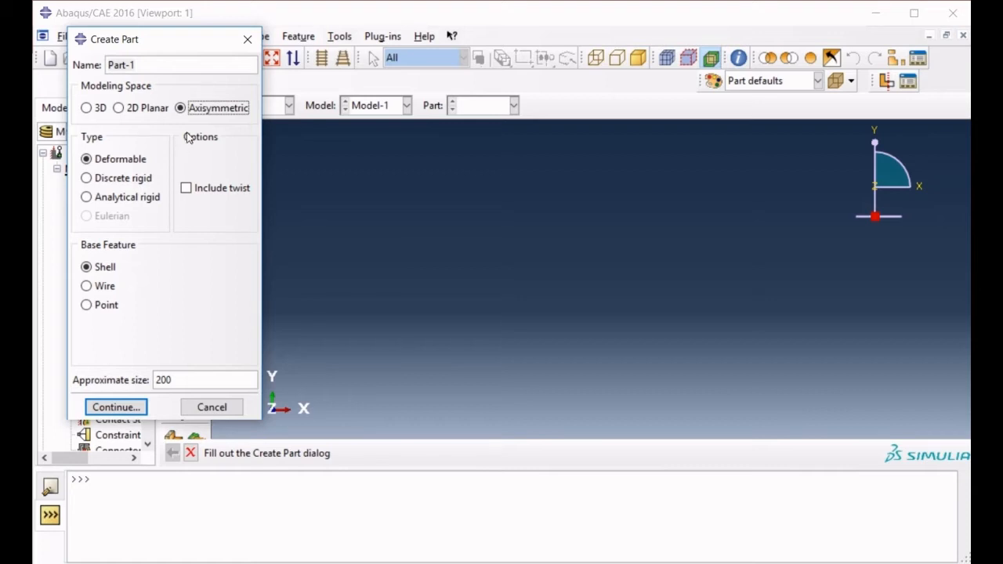
pyautogui.click(135, 407)
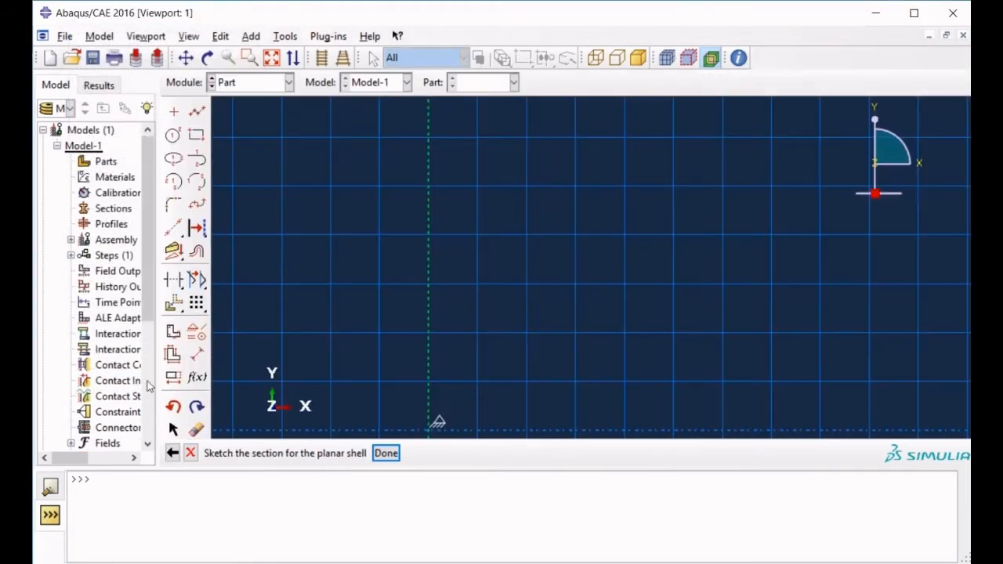
# Step: Start the section profile with a connected line from point 6.25,28 down to 6.25,0
pyautogui.click(198, 113)
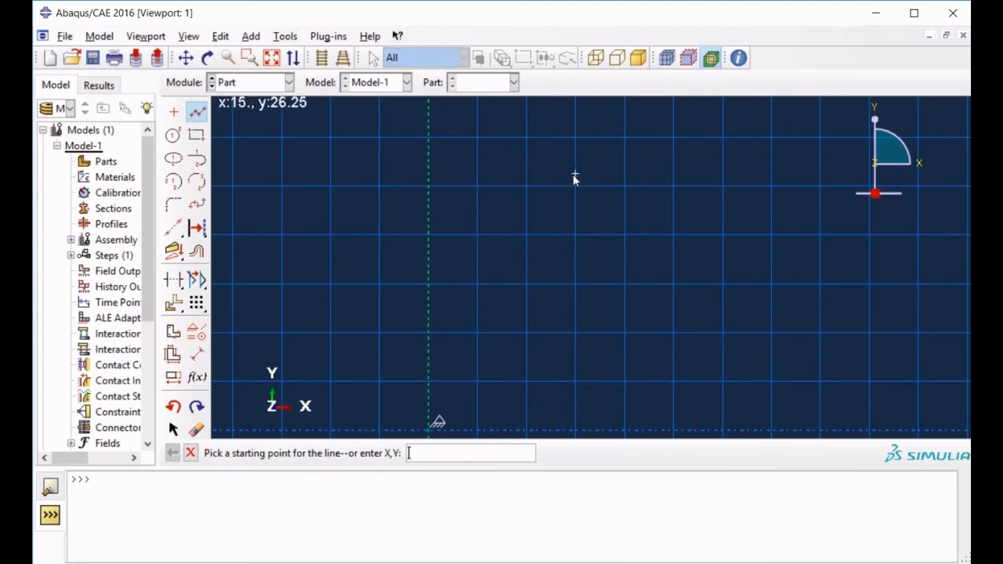
pyautogui.write('0.25')
pyautogui.write(',')
pyautogui.write('26')
pyautogui.press('Return')
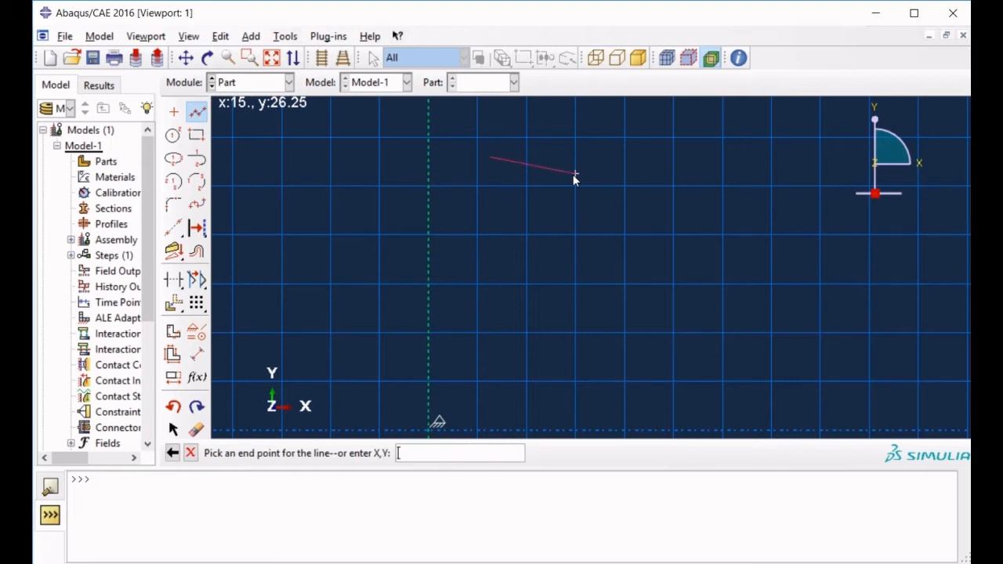
pyautogui.write('6.25,0')
pyautogui.press('Return')
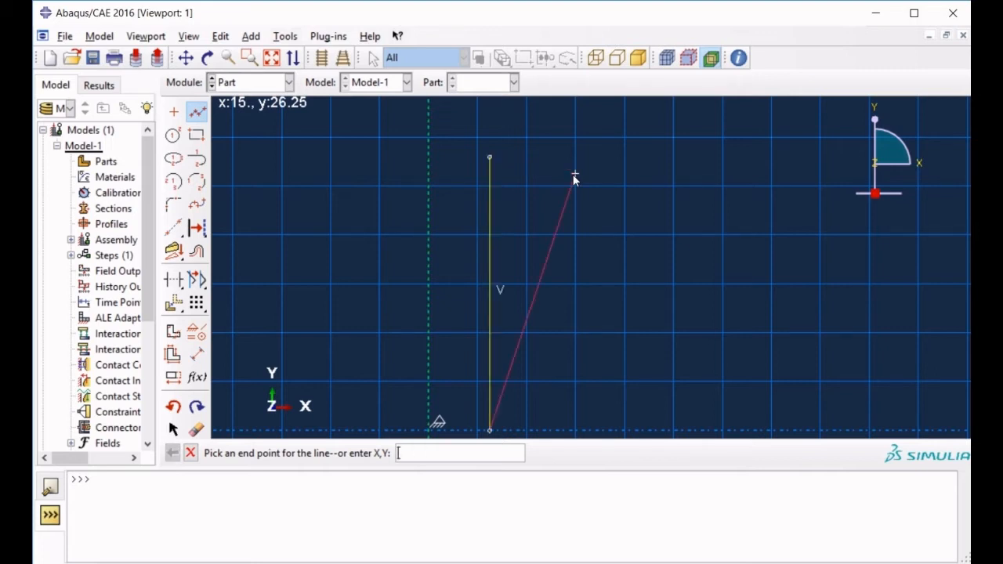
# Step: Continue the profile with lines to the origin 0,0 and up the axis to 0,45
pyautogui.write('0,0')
pyautogui.press('Return')
pyautogui.write('0')
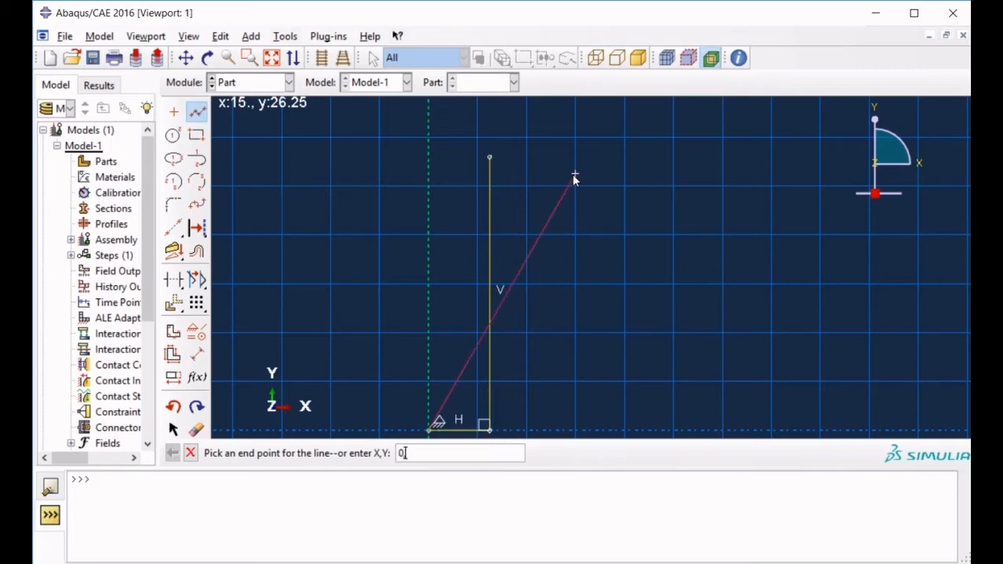
pyautogui.write(',45')
pyautogui.press('Return')
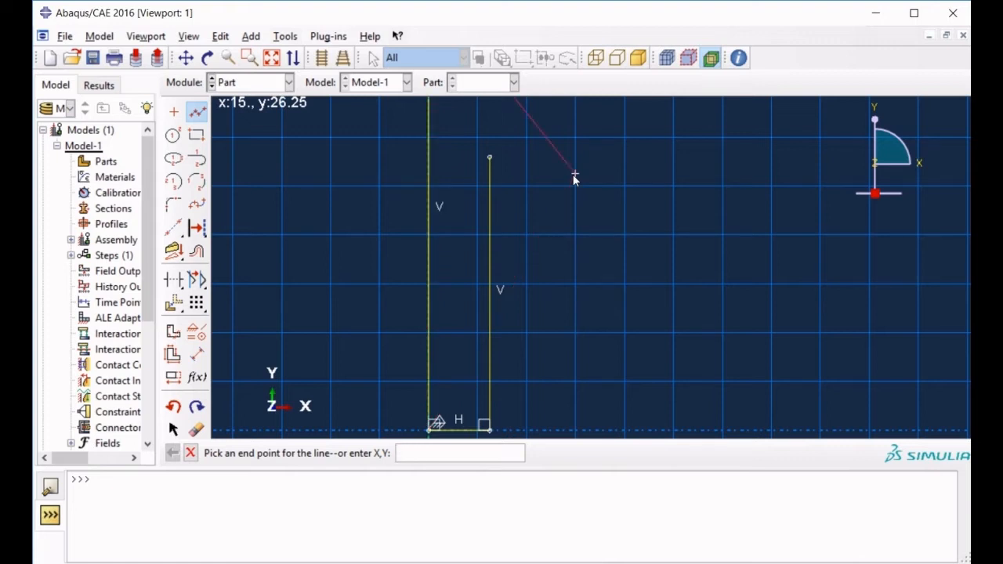
# Step: Continue the profile with lines to 10,45 and down to 10,35, leaving the outline open there
pyautogui.write('10,45')
pyautogui.press('Return')
pyautogui.write('10,35')
pyautogui.press('Return')
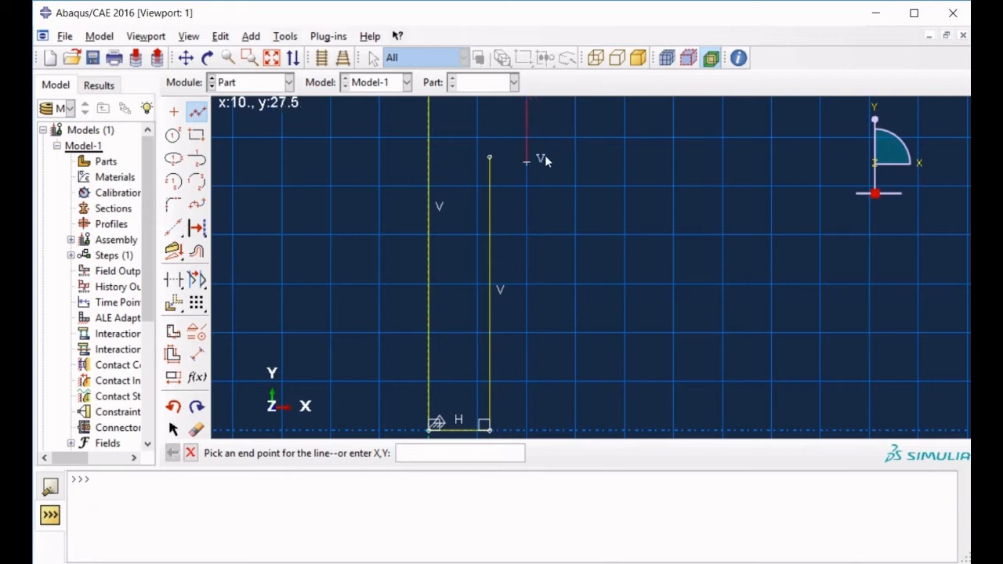
pyautogui.click(191, 454)
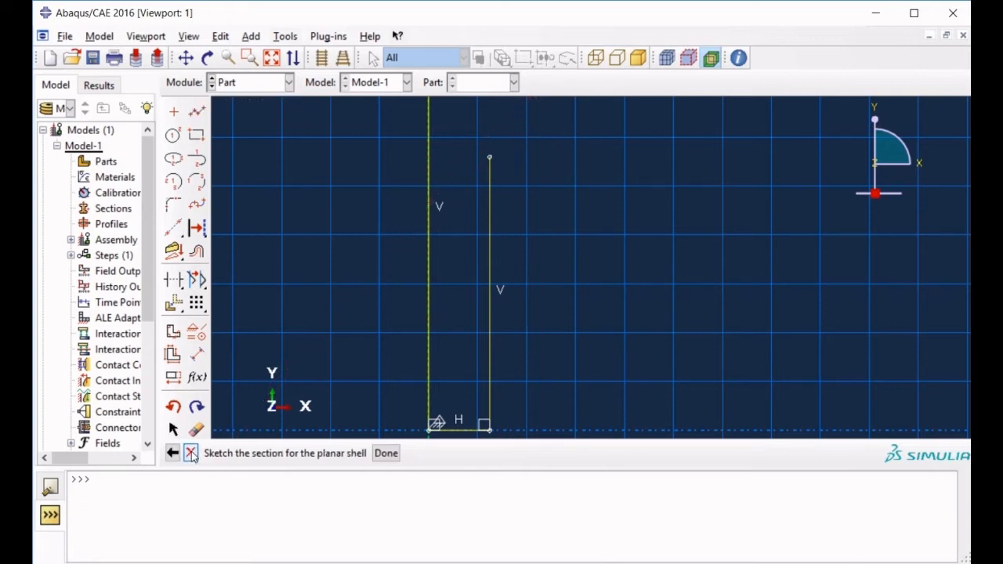
# Step: Close the profile with a tangent arc from 6.25,28 to 10,35 and finish the sketch to build the part
pyautogui.click(271, 60)
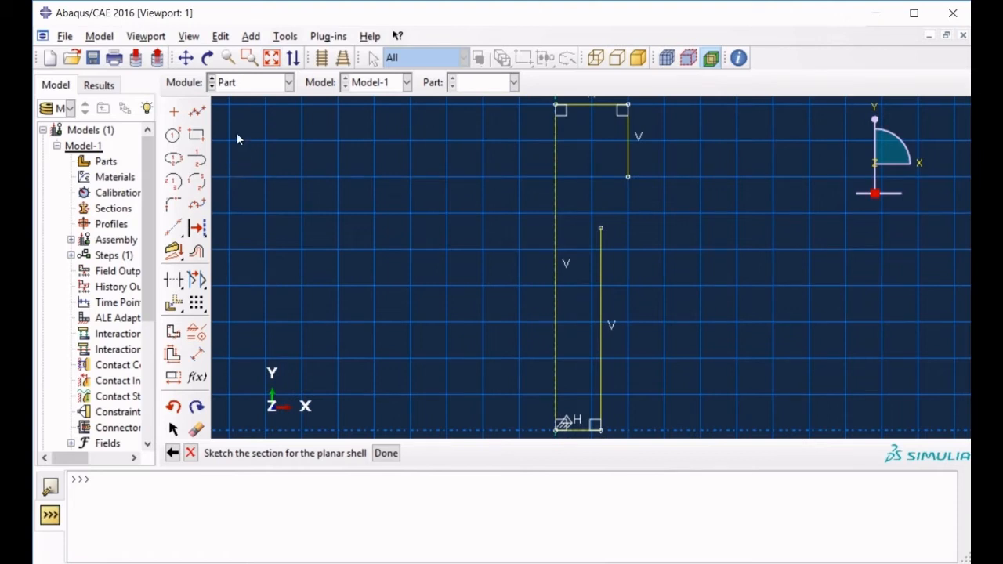
pyautogui.click(198, 160)
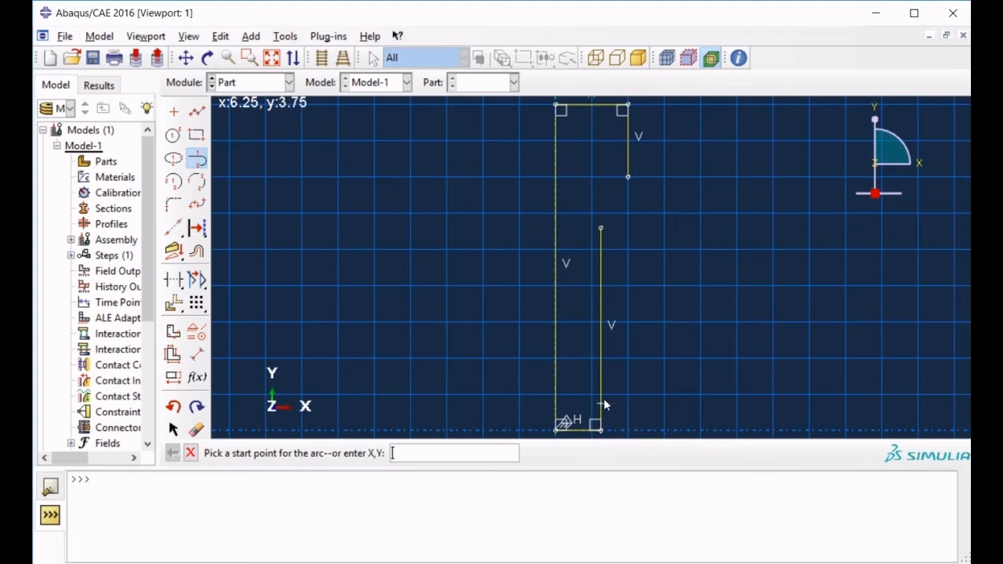
pyautogui.click(601, 227)
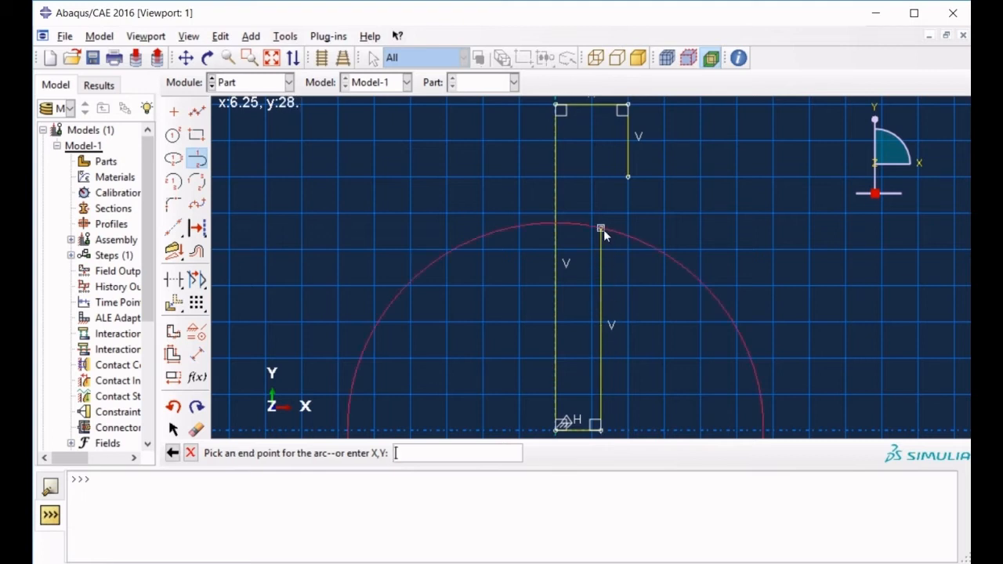
pyautogui.click(628, 179)
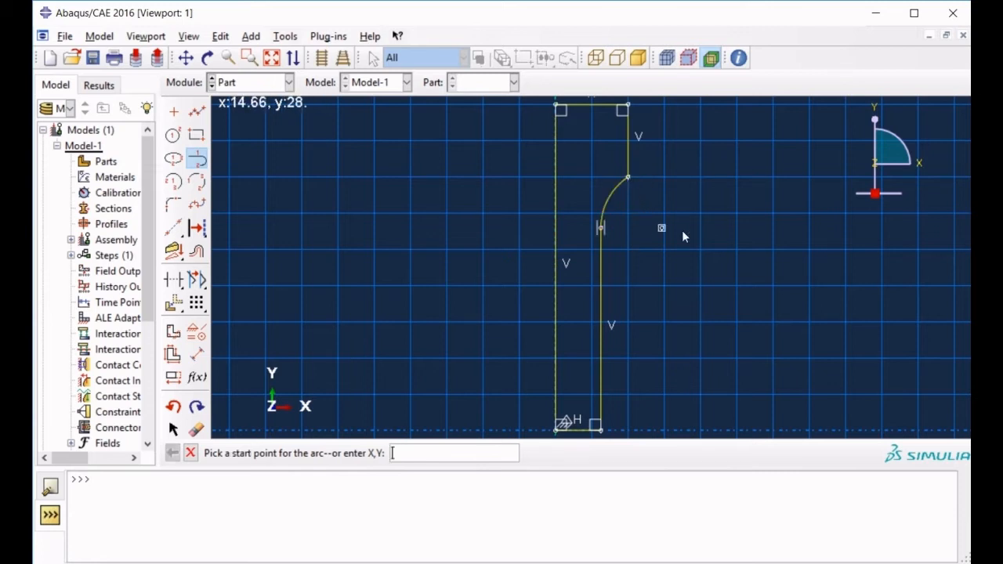
pyautogui.press('Escape')
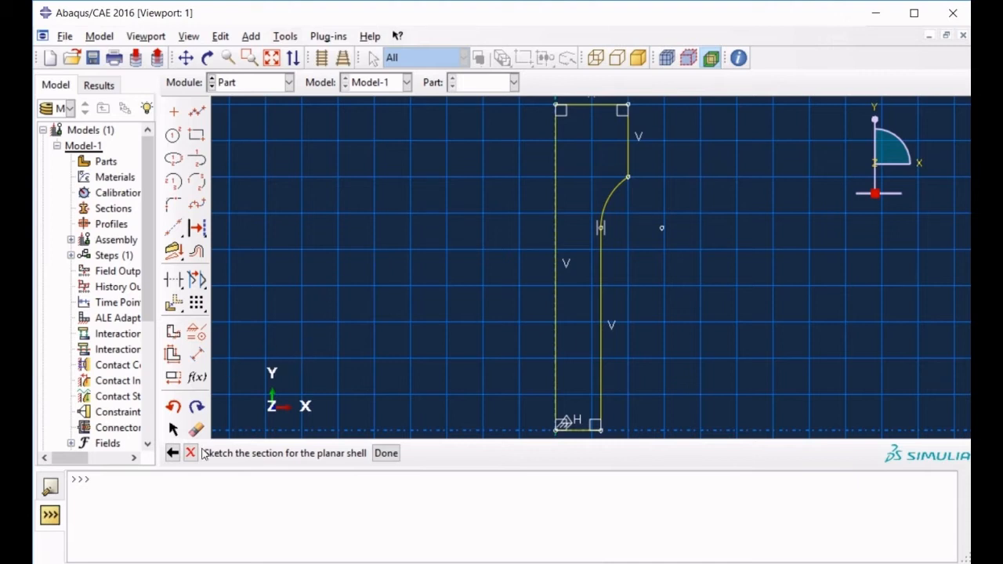
pyautogui.click(385, 453)
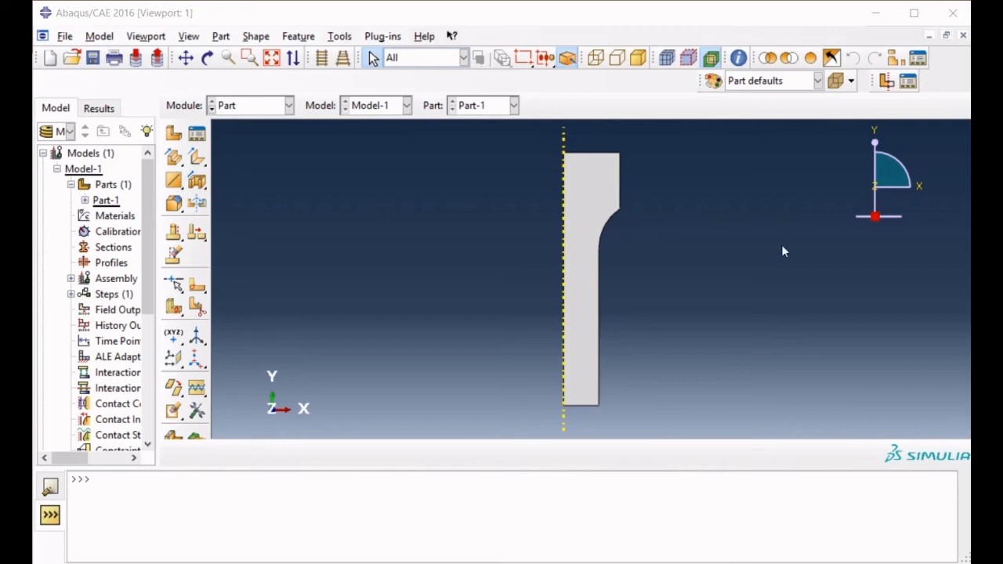
# Step: Create a material in the Property module and give it an isotropic elastic behavior
pyautogui.click(275, 106)
pyautogui.click(268, 136)
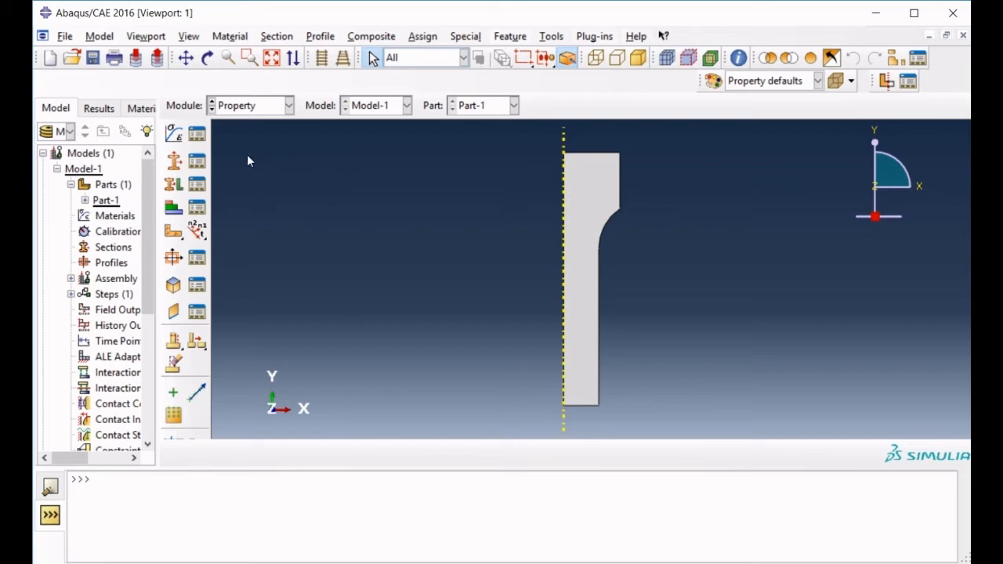
pyautogui.click(174, 135)
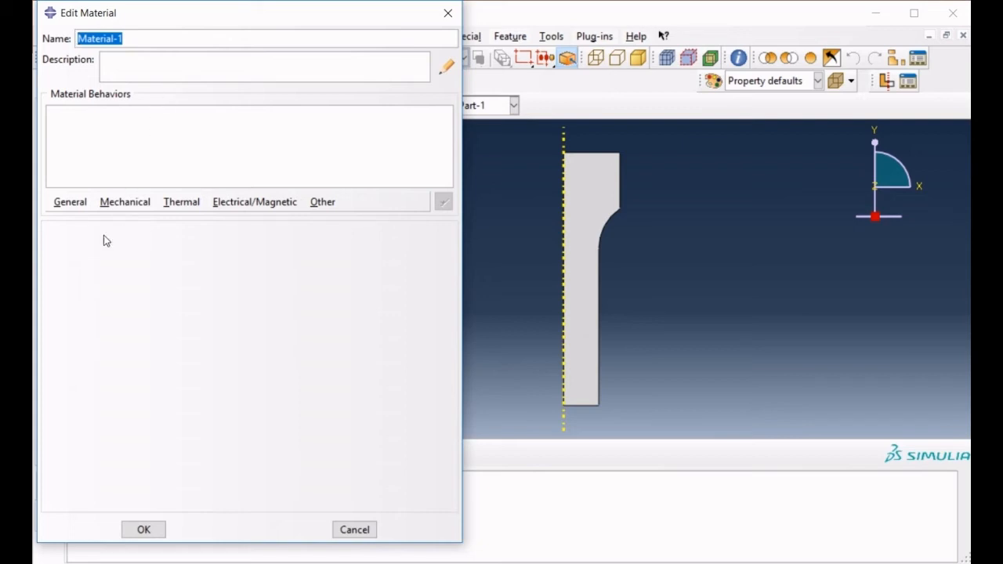
pyautogui.click(118, 202)
pyautogui.moveTo(164, 218)
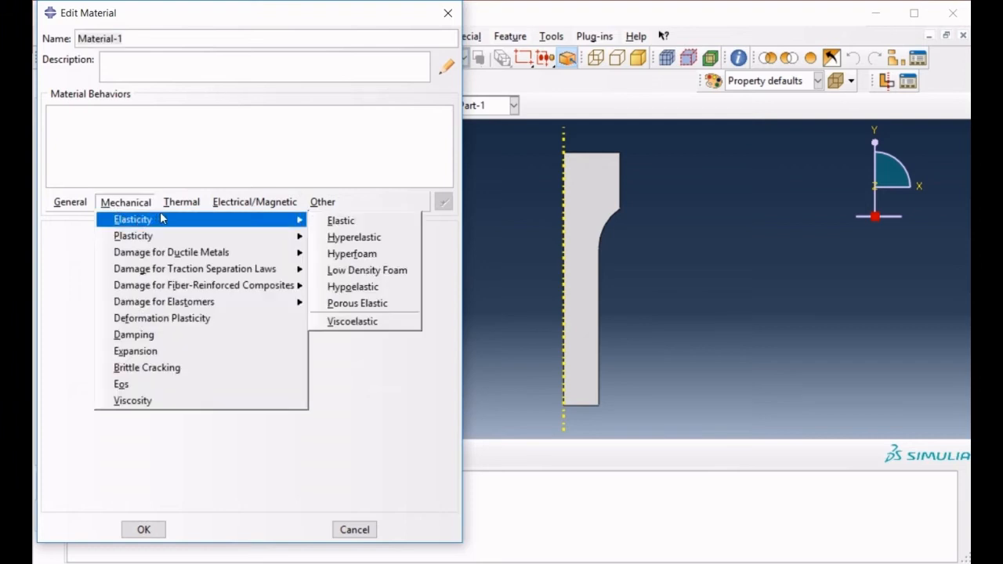
pyautogui.click(337, 221)
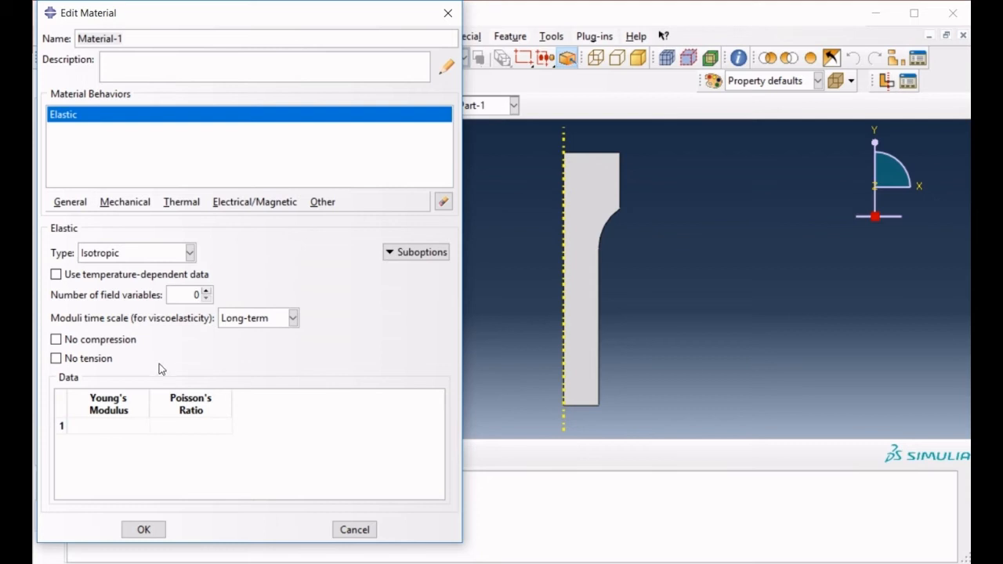
# Step: Set the material's Young's modulus to 200000 and Poisson's ratio to 0.3, and save the material
pyautogui.click(121, 427)
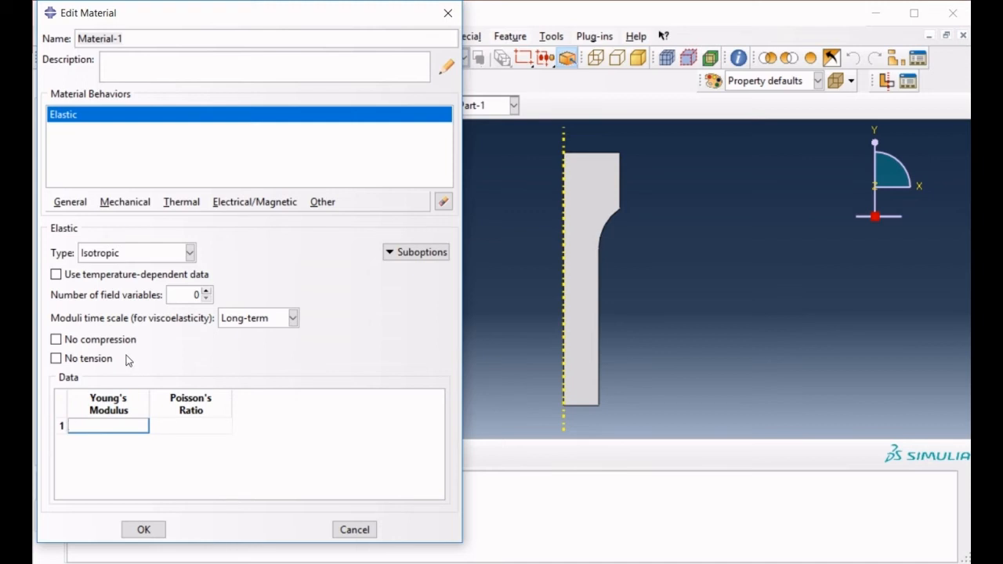
pyautogui.write('200000')
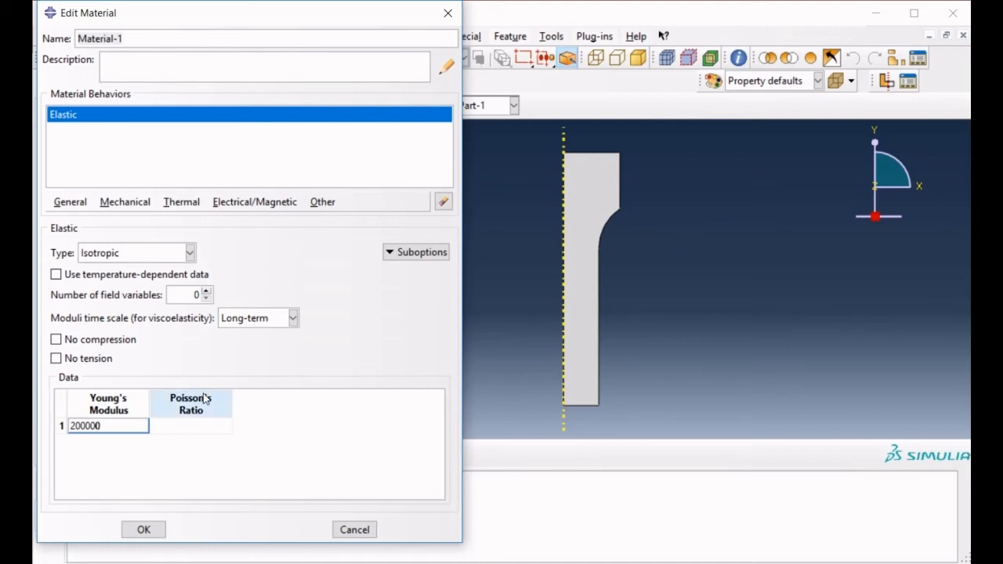
pyautogui.click(203, 426)
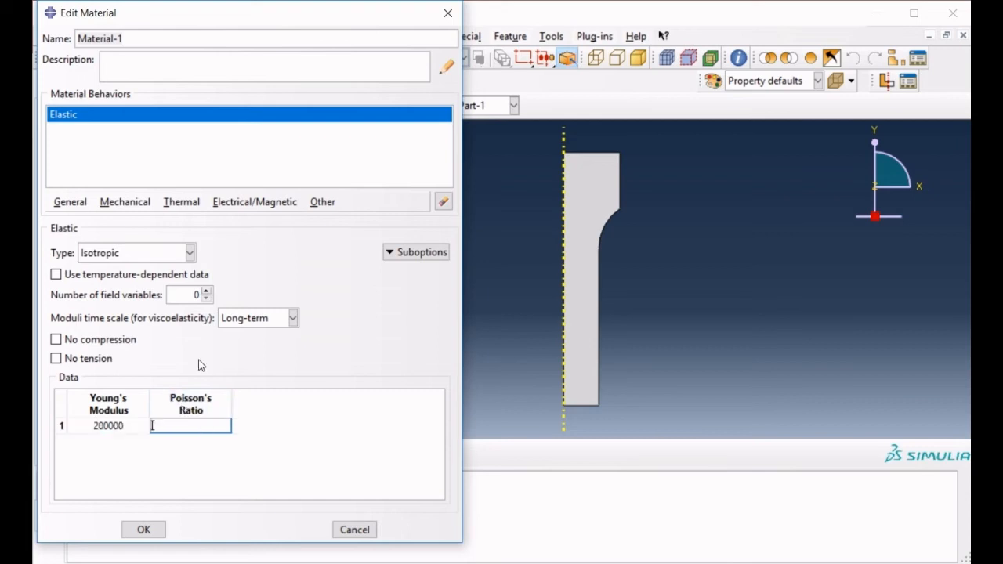
pyautogui.write('0.3')
pyautogui.press('Return')
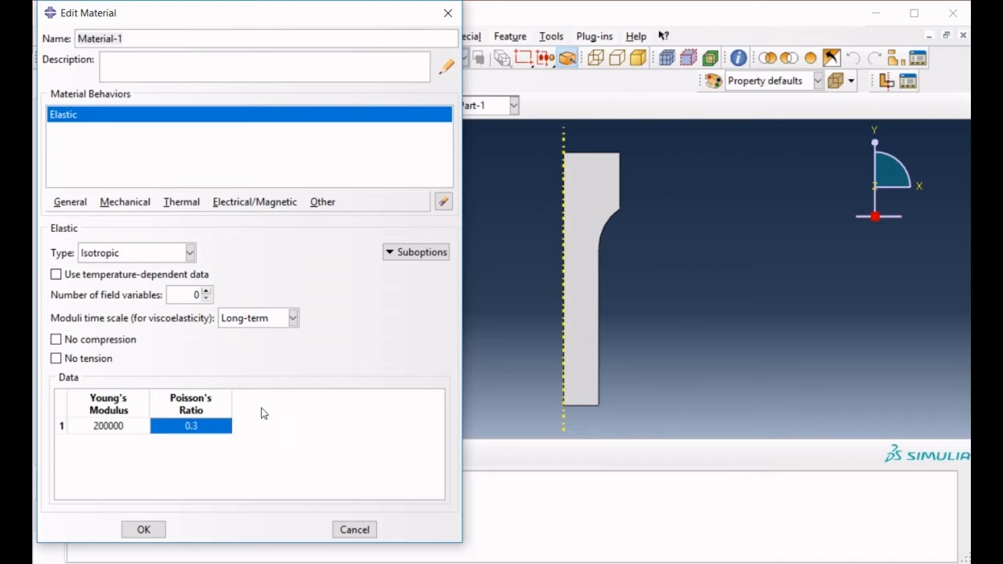
pyautogui.click(153, 531)
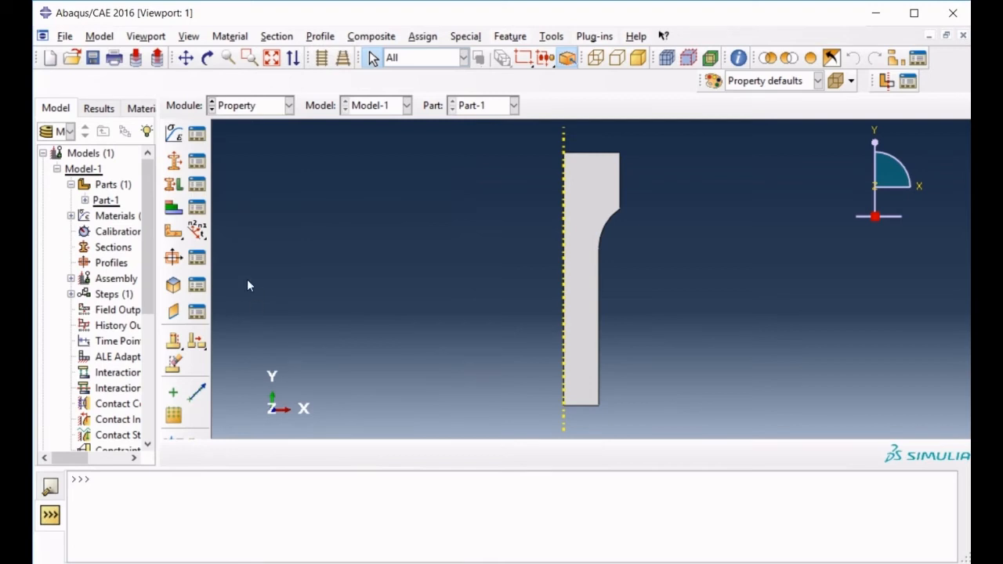
# Step: Create a solid homogeneous section that uses Material-1
pyautogui.click(201, 159)
pyautogui.click(72, 435)
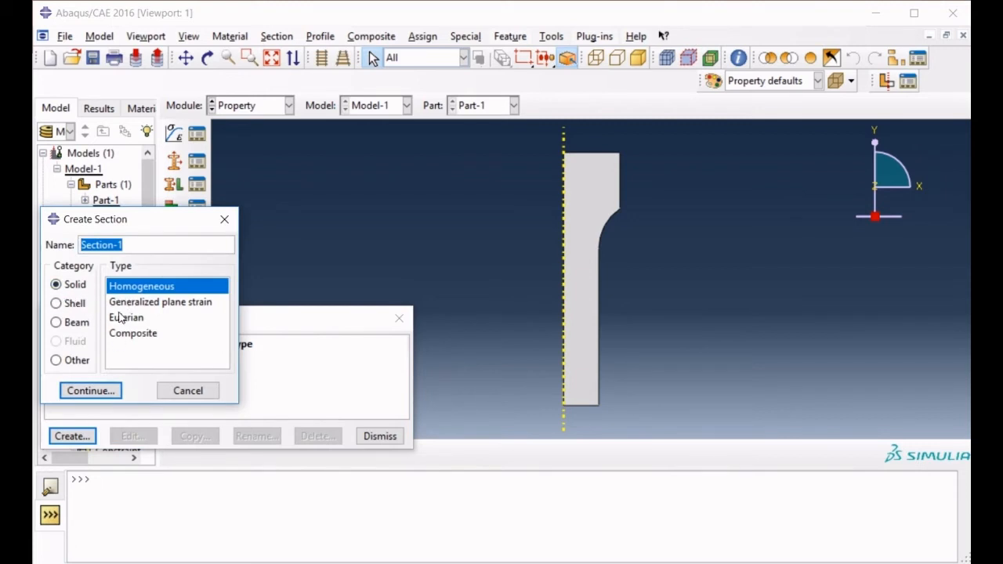
pyautogui.click(86, 390)
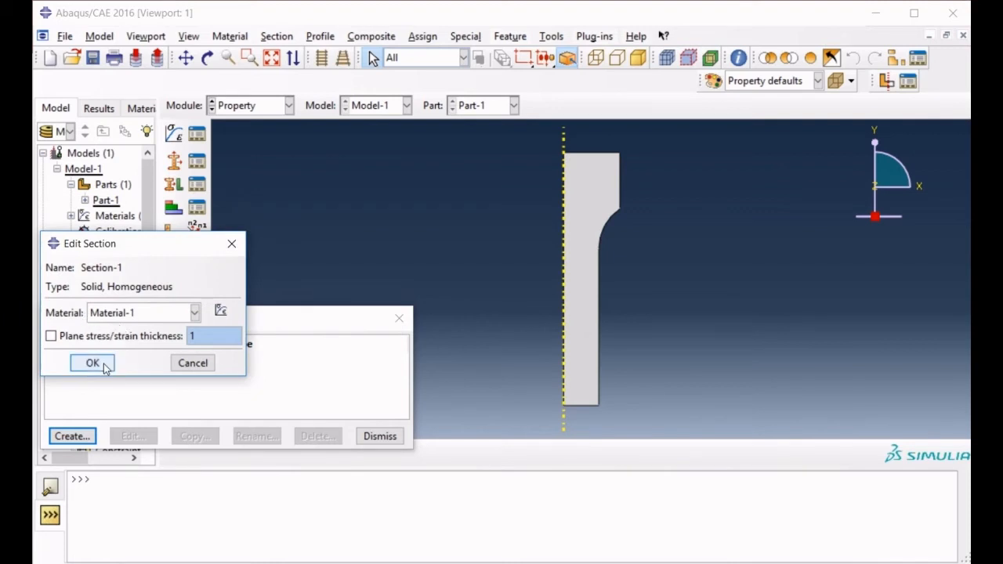
pyautogui.click(104, 365)
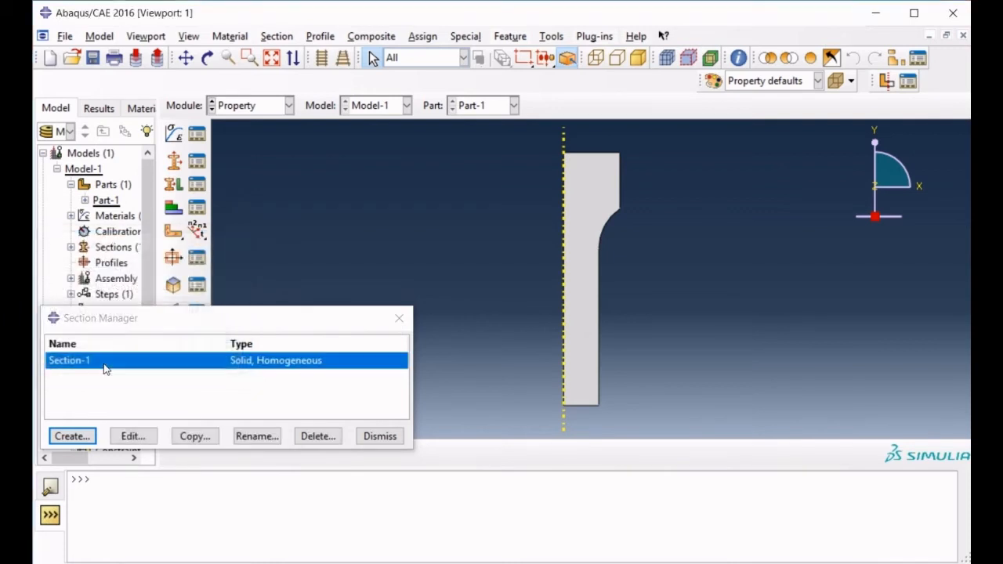
pyautogui.click(379, 436)
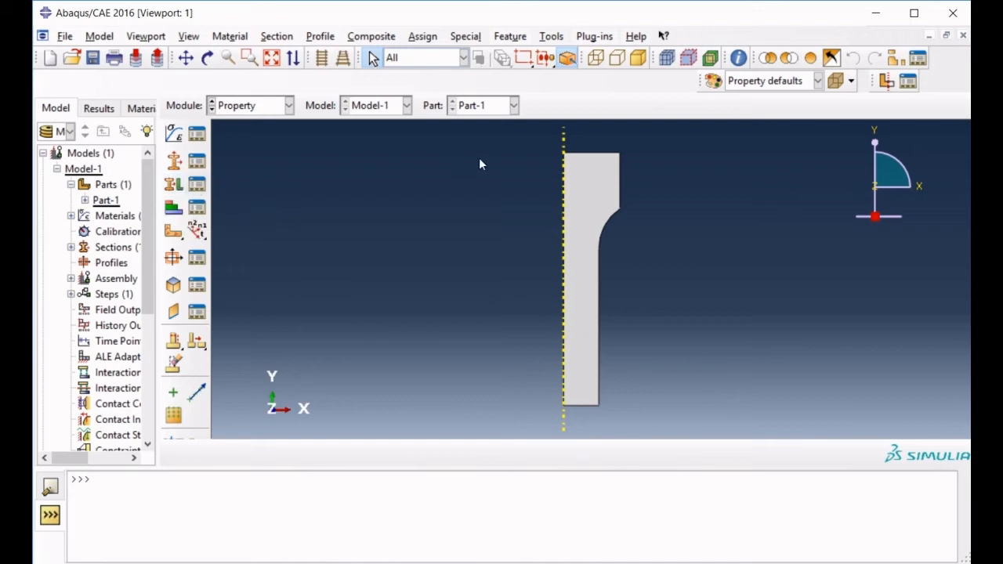
# Step: Assign Section-1 to the whole part face, with the thickness taken from the section
pyautogui.click(176, 184)
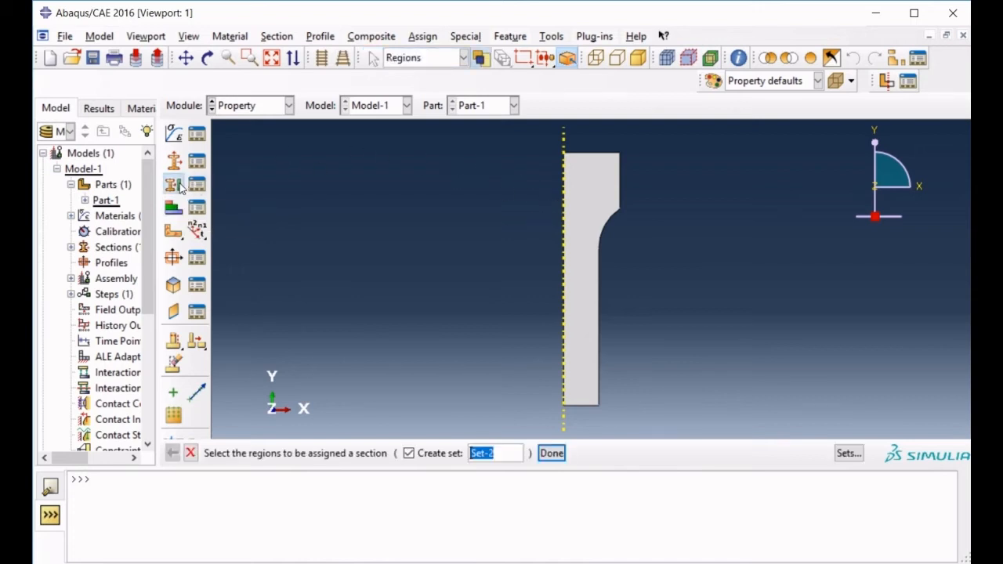
pyautogui.click(590, 203)
pyautogui.click(551, 453)
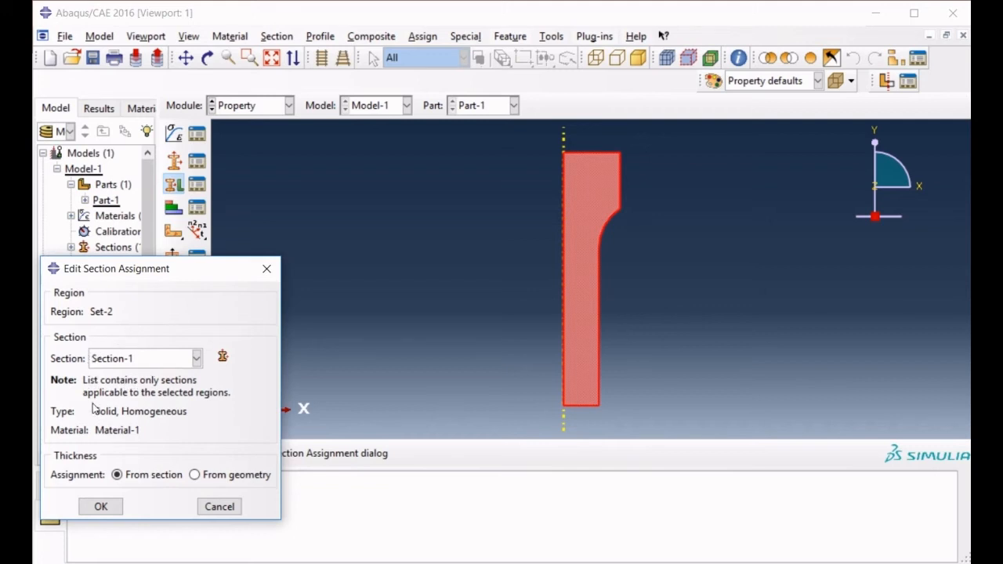
pyautogui.click(101, 506)
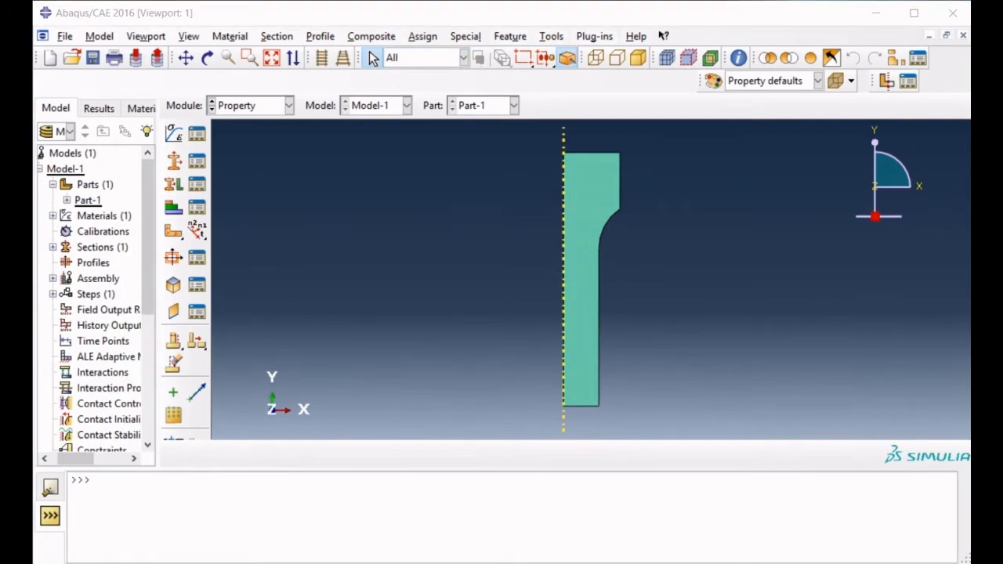
# Step: Add a dependent instance of Part-1 in the Assembly module
pyautogui.click(276, 107)
pyautogui.click(257, 154)
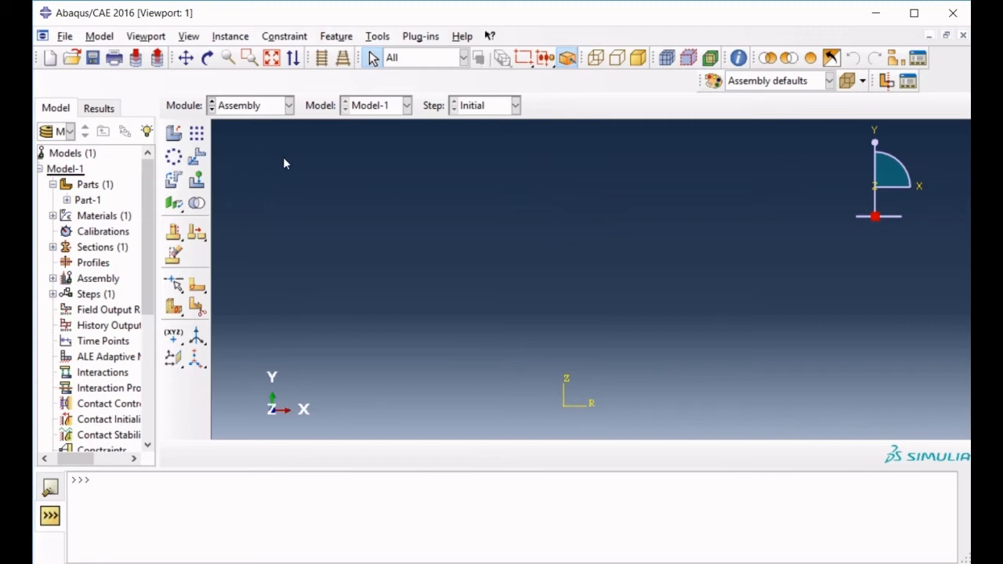
pyautogui.click(176, 135)
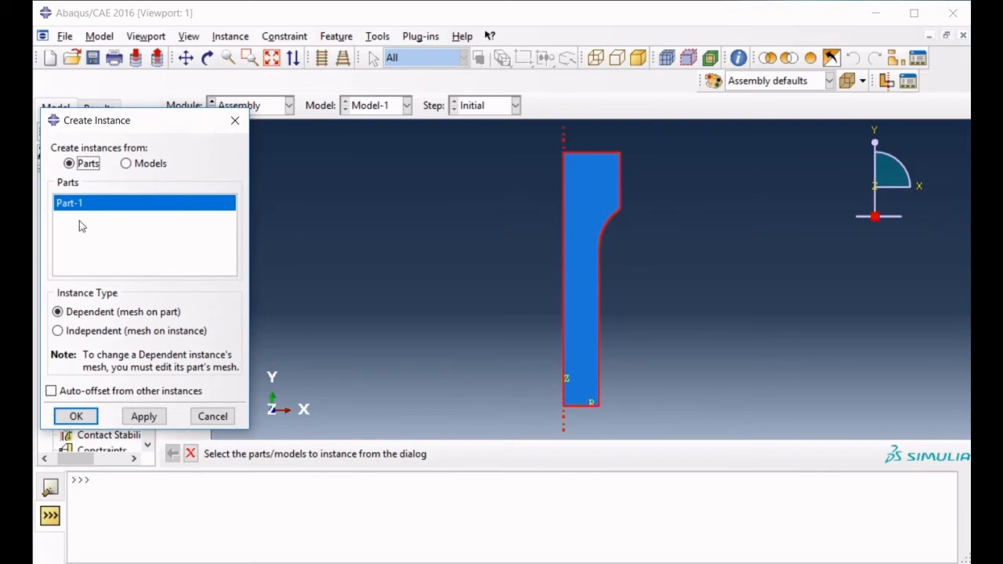
pyautogui.click(76, 416)
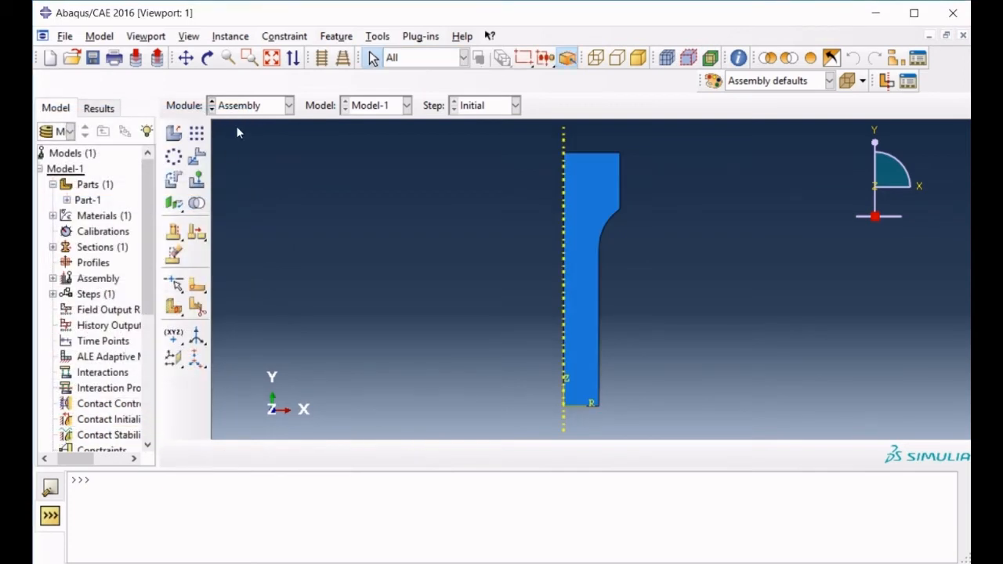
# Step: Create a Static, General analysis step after the Initial step, keeping the default settings
pyautogui.click(244, 112)
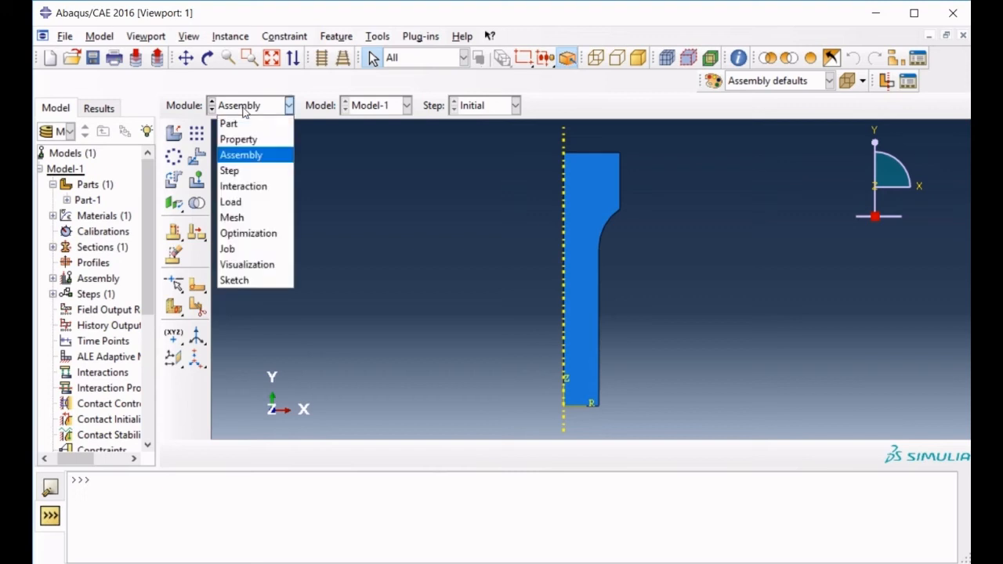
pyautogui.click(231, 172)
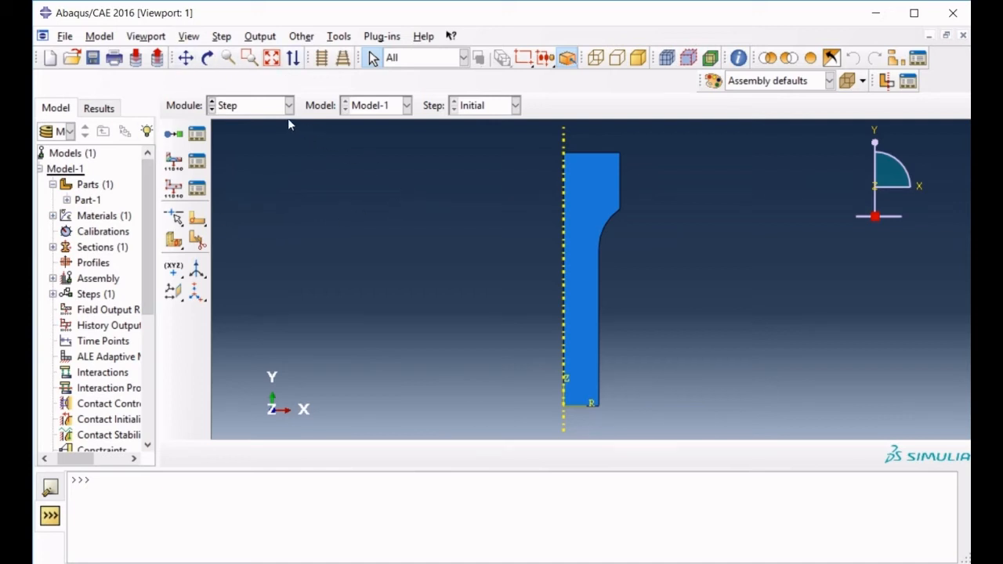
pyautogui.click(174, 135)
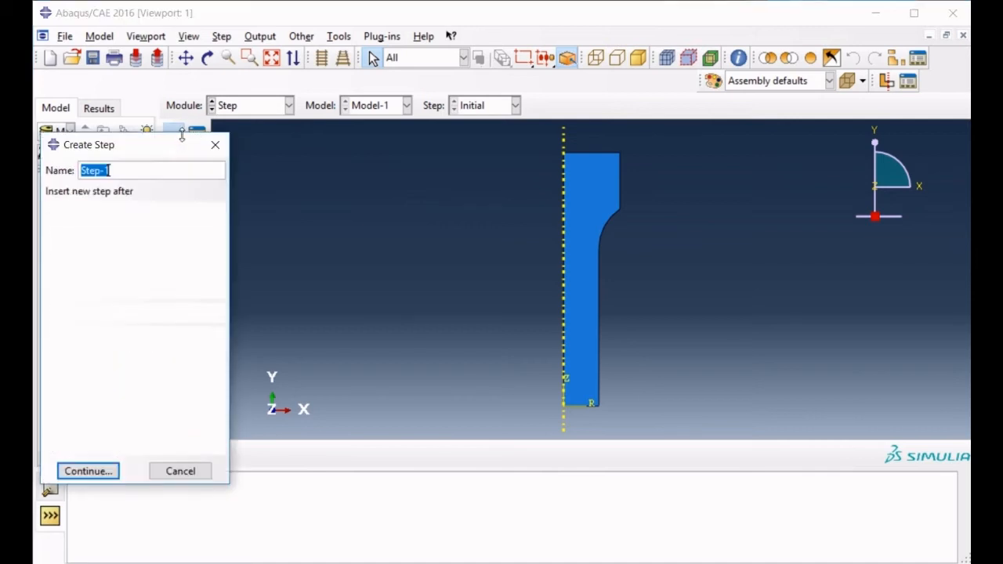
pyautogui.click(108, 468)
pyautogui.click(142, 436)
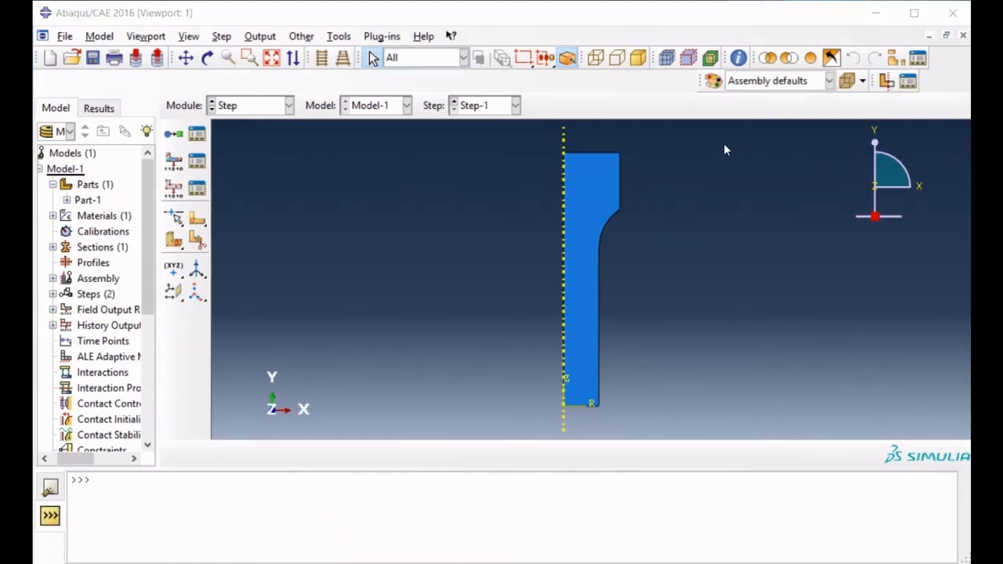
# Step: In the Load module, create a Displacement/Rotation boundary condition in Step-1 that sets U1 to 0 along the specimen's axis edge
pyautogui.click(271, 105)
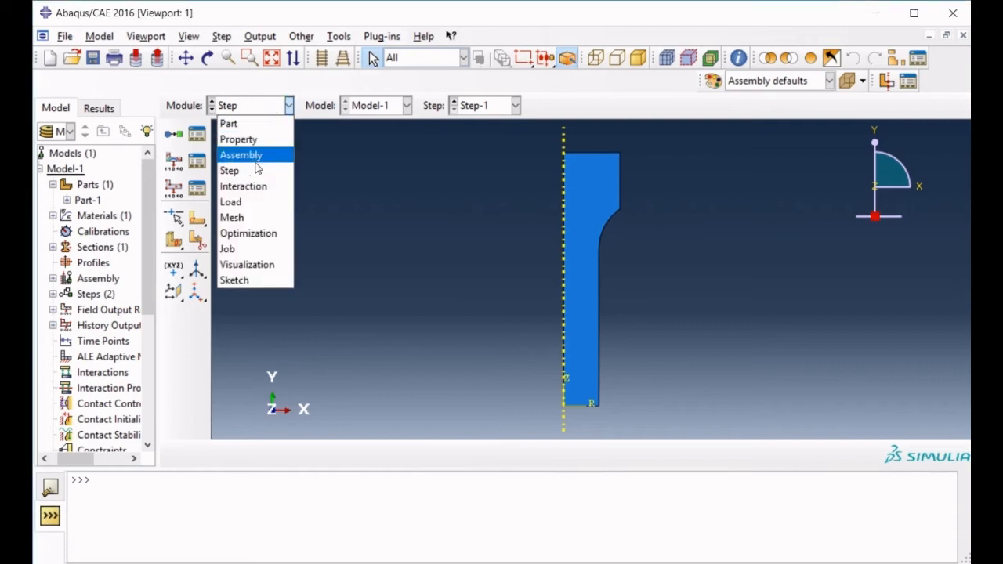
pyautogui.click(264, 203)
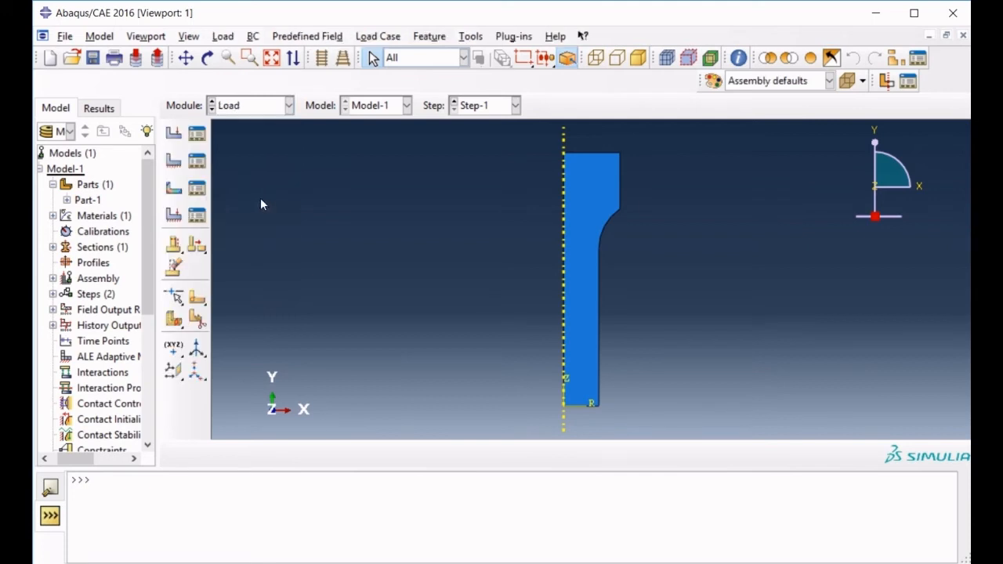
pyautogui.click(177, 165)
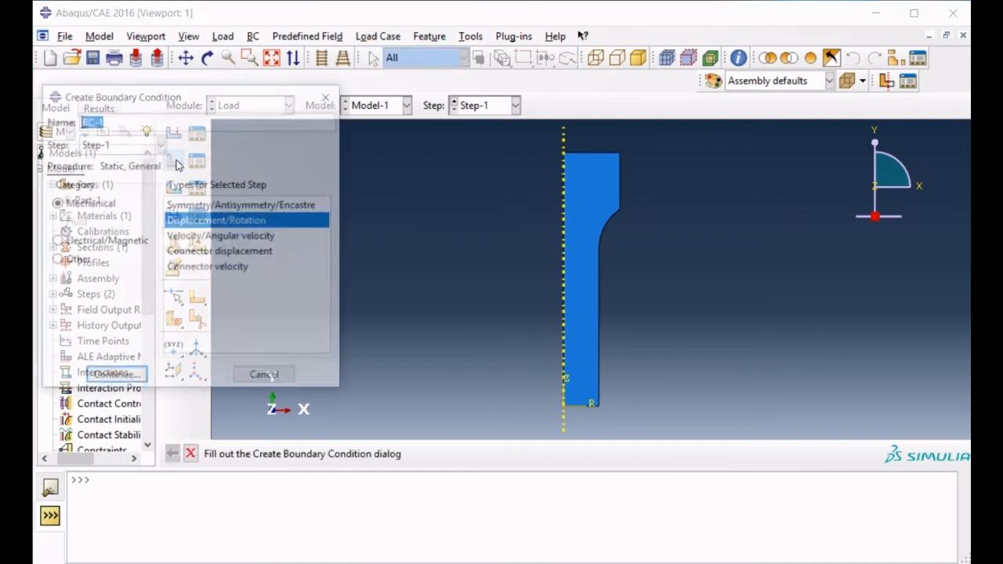
pyautogui.click(189, 223)
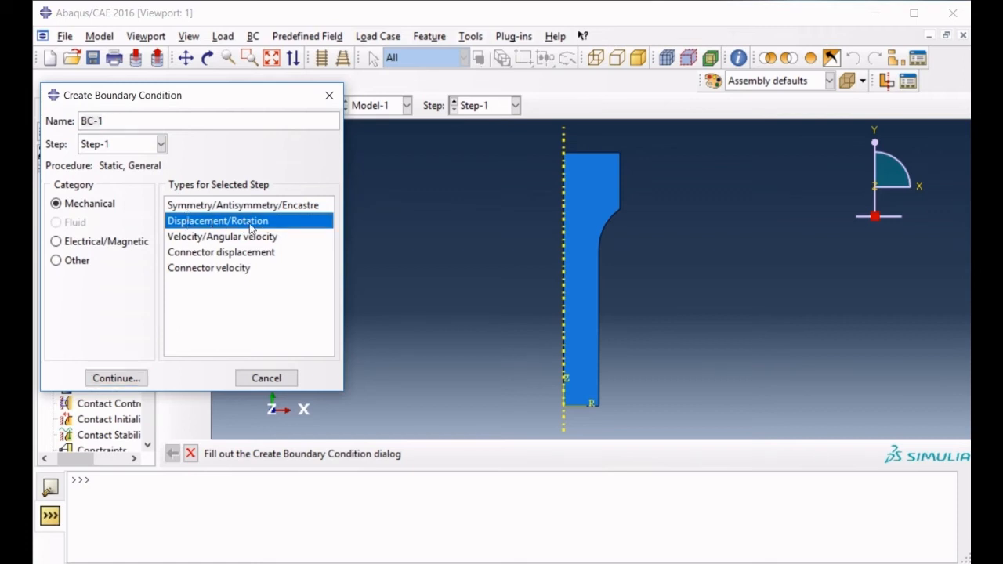
pyautogui.click(114, 378)
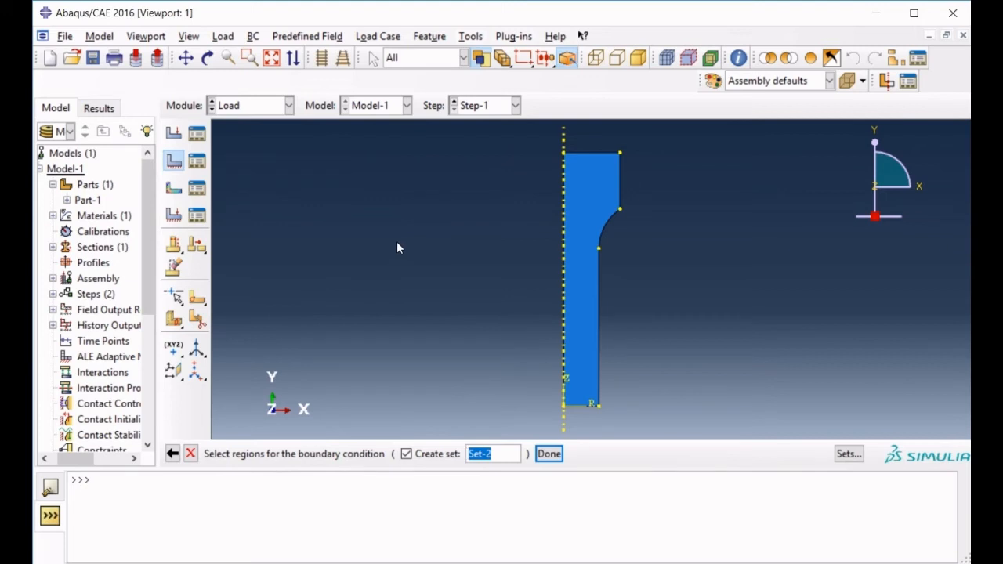
pyautogui.click(565, 221)
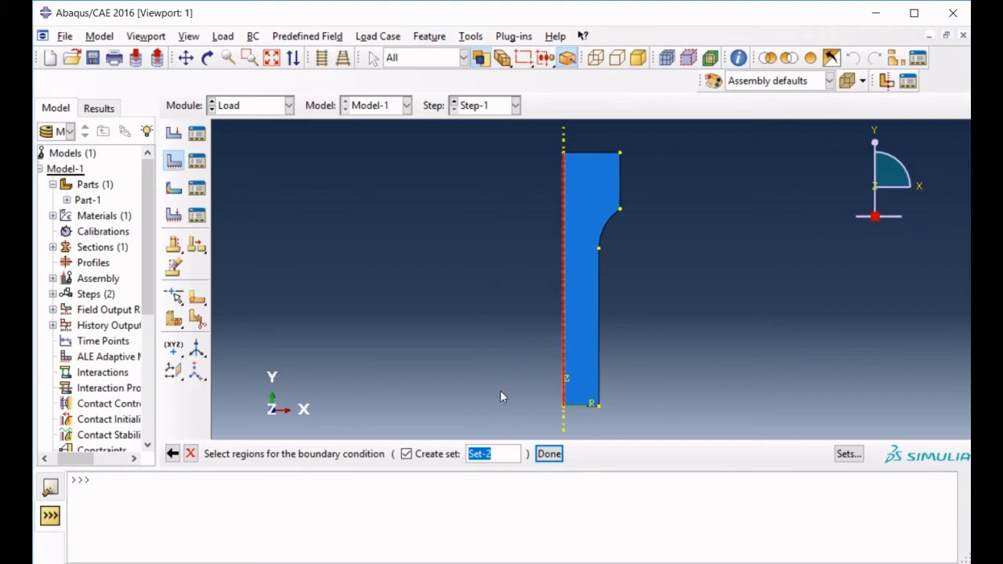
pyautogui.click(550, 454)
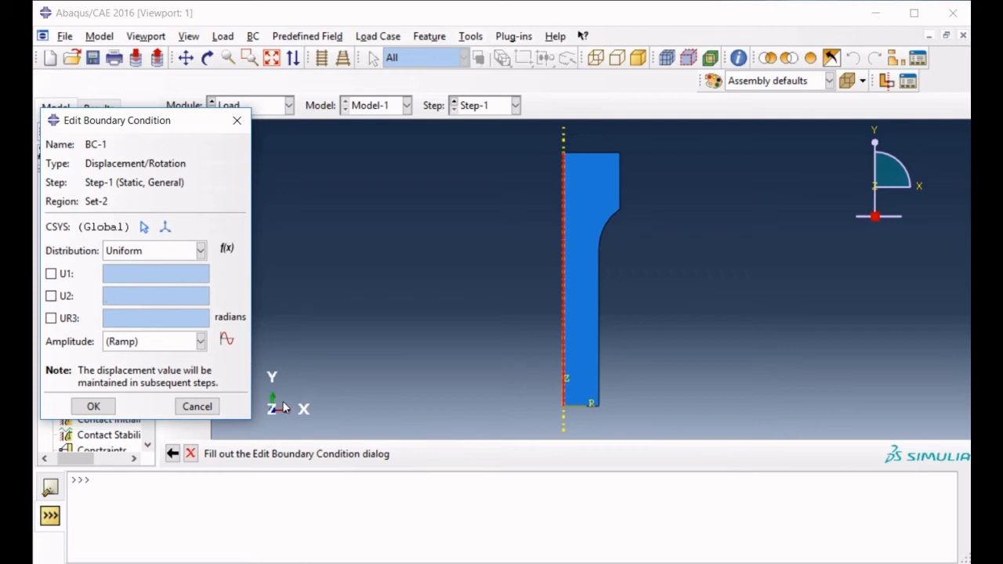
pyautogui.click(51, 273)
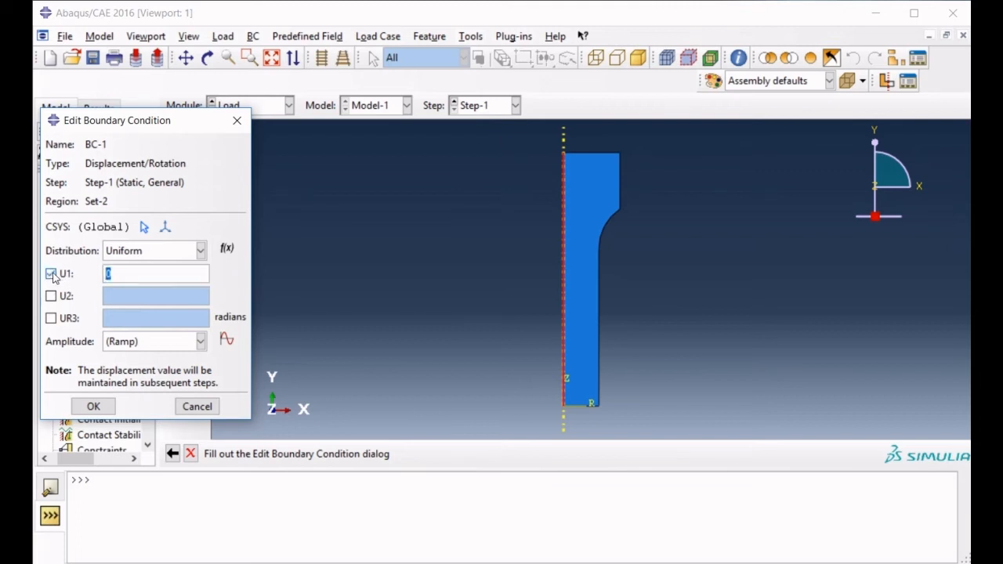
pyautogui.click(137, 273)
pyautogui.click(111, 402)
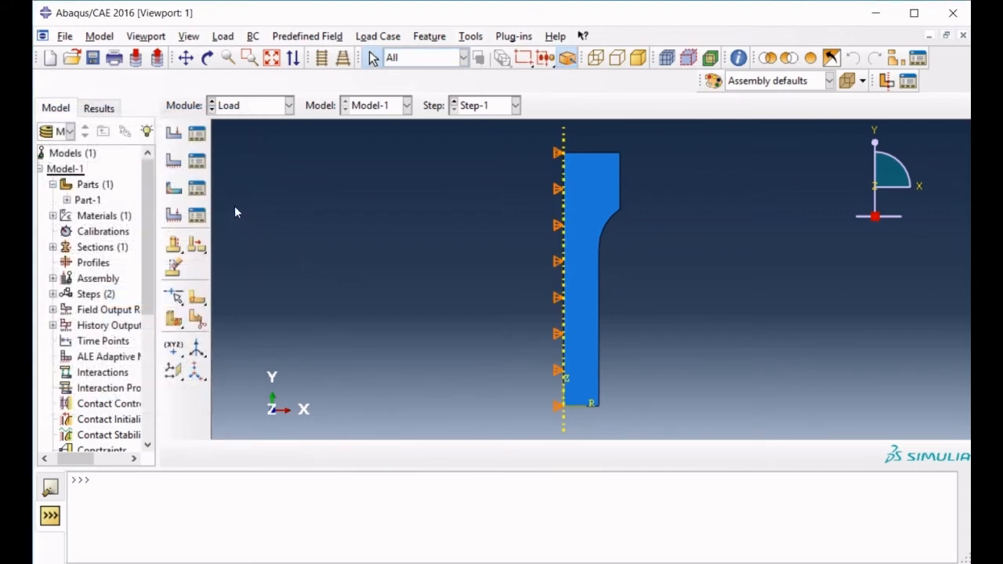
# Step: Add a second Displacement/Rotation boundary condition in Step-1 that sets U2 to 0 on the specimen's bottom edge
pyautogui.click(202, 166)
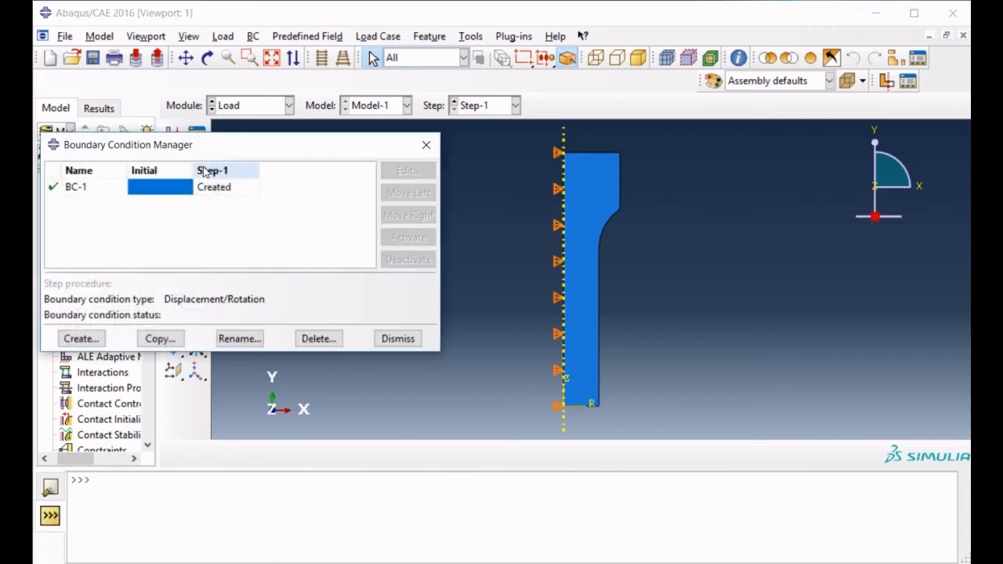
pyautogui.click(95, 345)
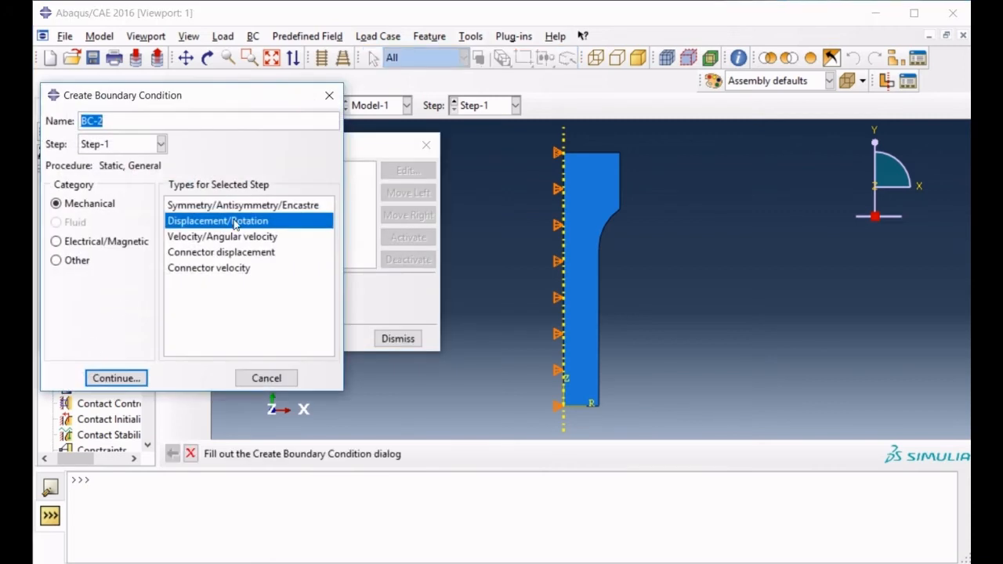
pyautogui.click(127, 379)
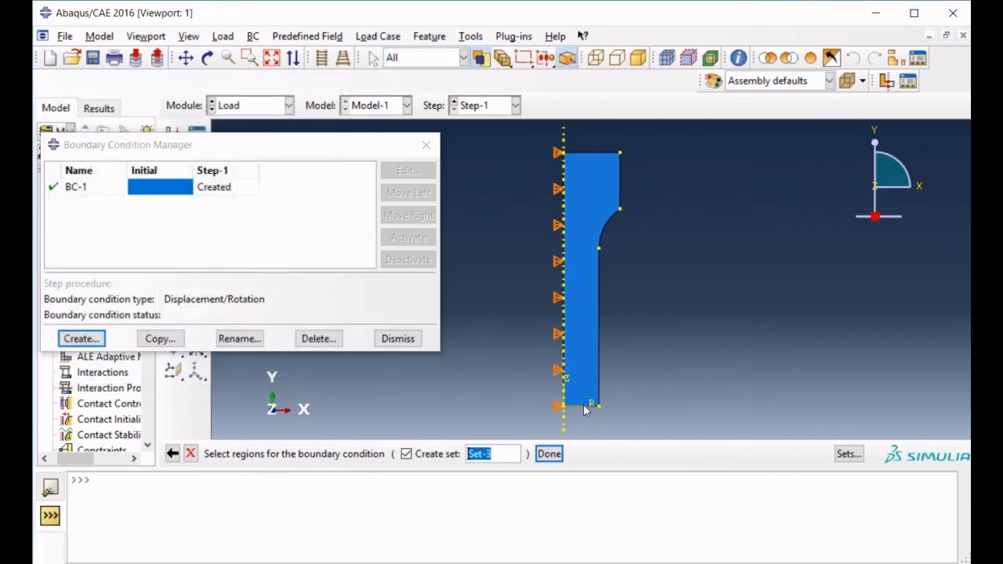
pyautogui.click(584, 407)
pyautogui.click(561, 414)
pyautogui.click(551, 454)
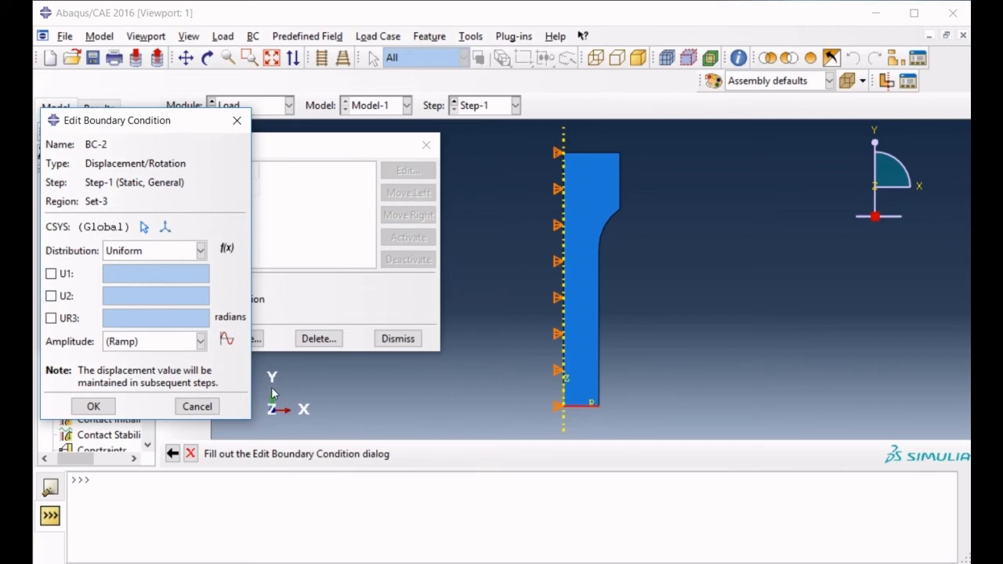
pyautogui.click(57, 298)
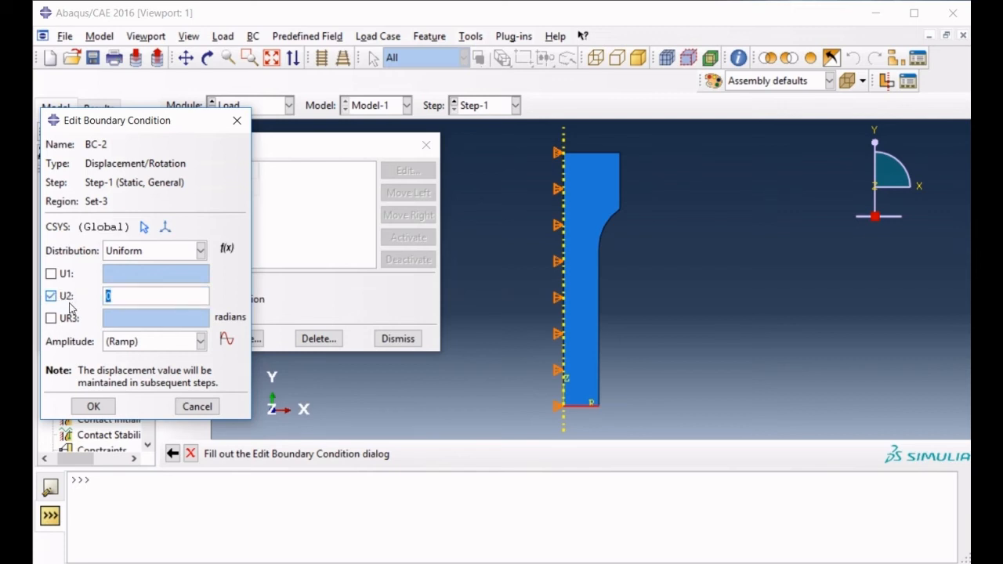
pyautogui.click(93, 406)
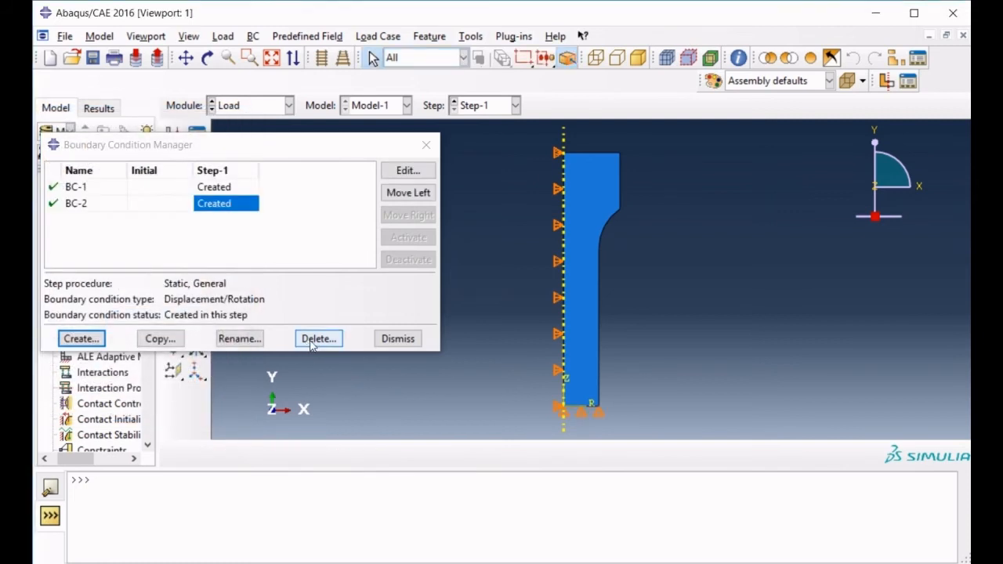
# Step: Add a third Displacement/Rotation boundary condition in Step-1 that applies a U2 displacement of 1 to the specimen's top edge
pyautogui.moveTo(296, 144); pyautogui.dragTo(306, 108)
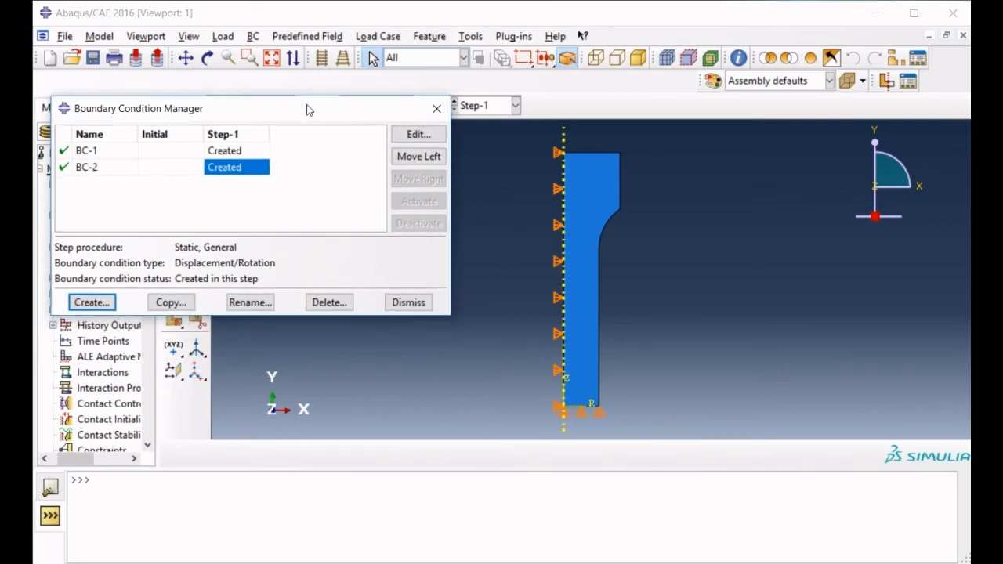
pyautogui.click(90, 303)
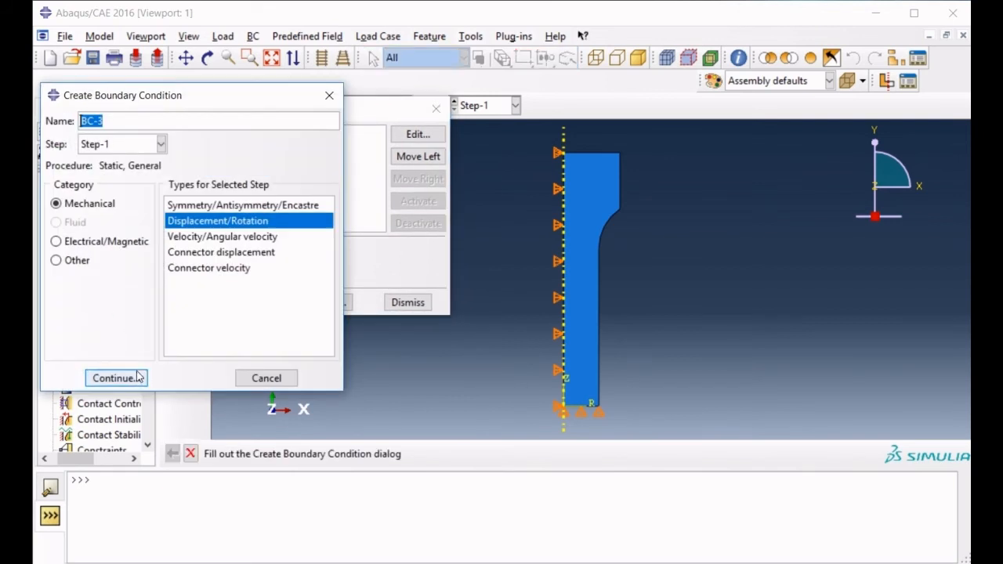
pyautogui.click(137, 377)
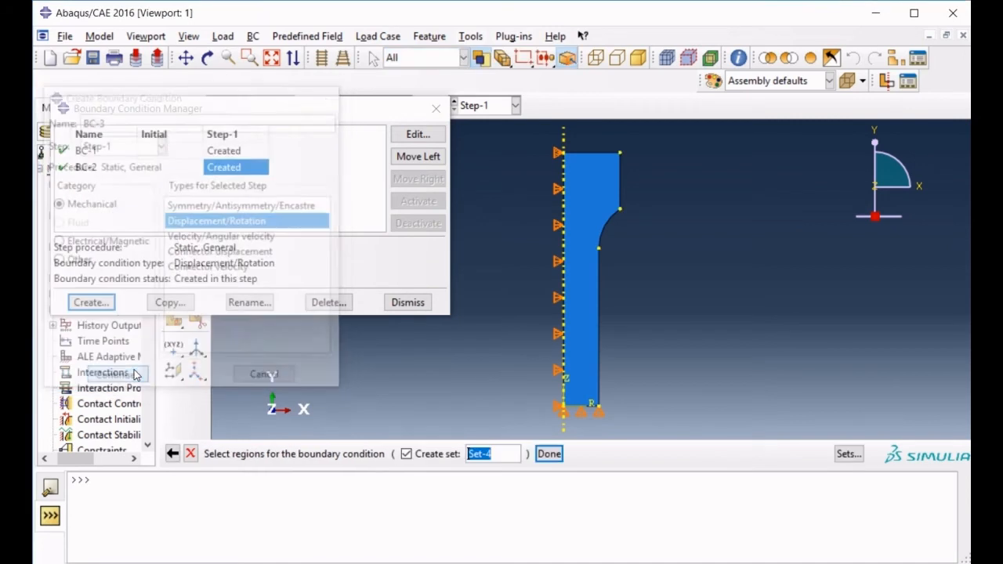
pyautogui.click(580, 154)
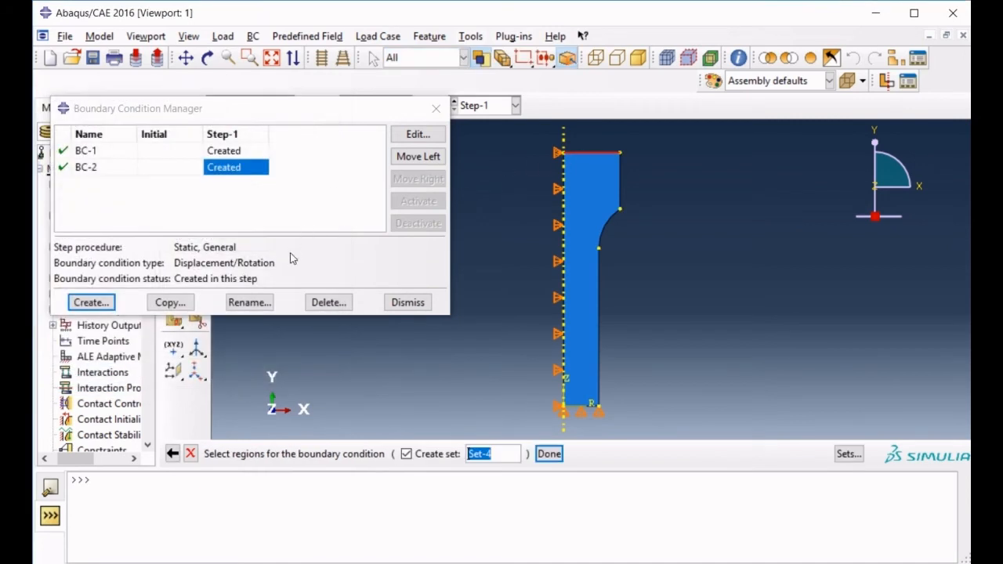
pyautogui.click(550, 456)
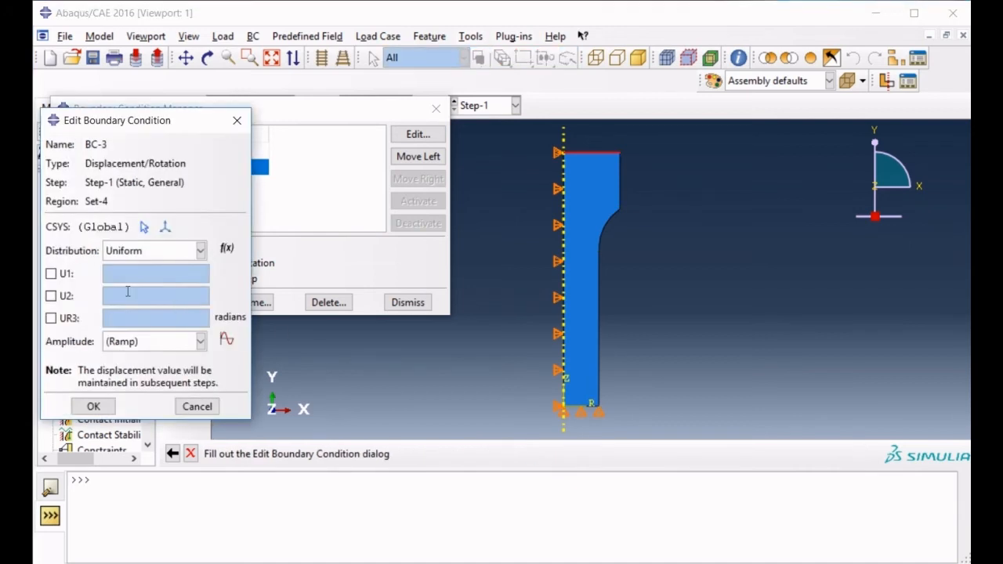
pyautogui.click(52, 297)
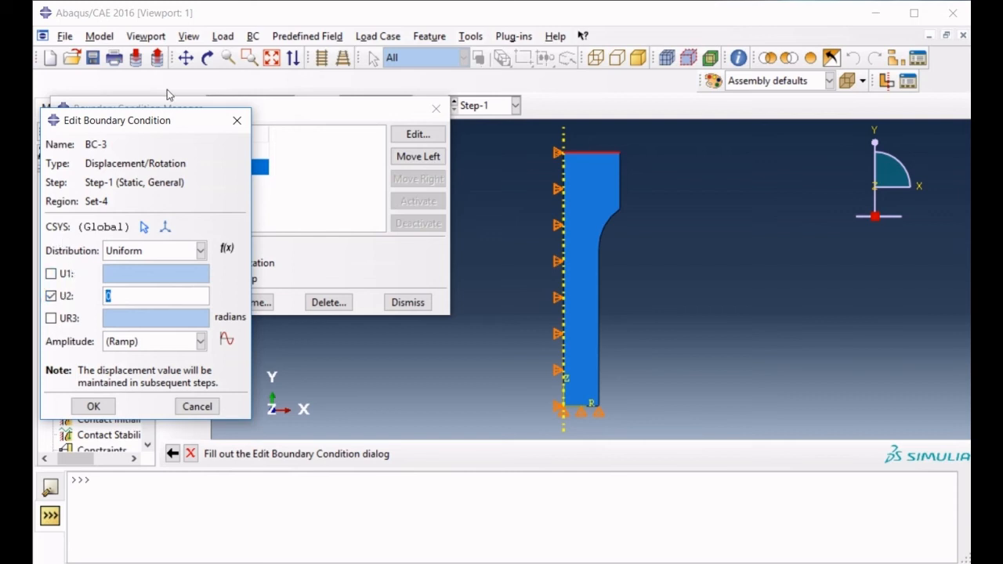
pyautogui.write('1')
pyautogui.click(96, 407)
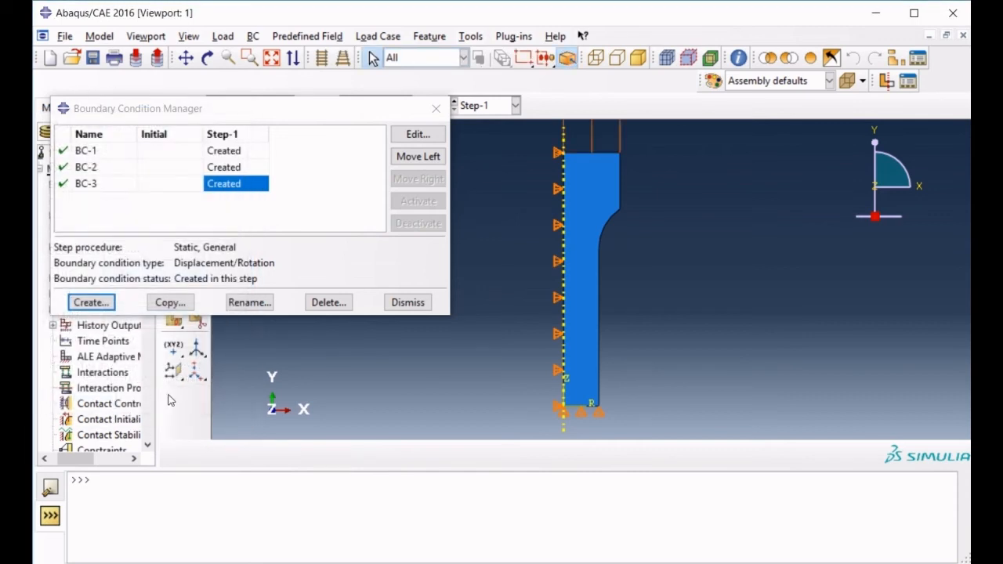
pyautogui.click(408, 302)
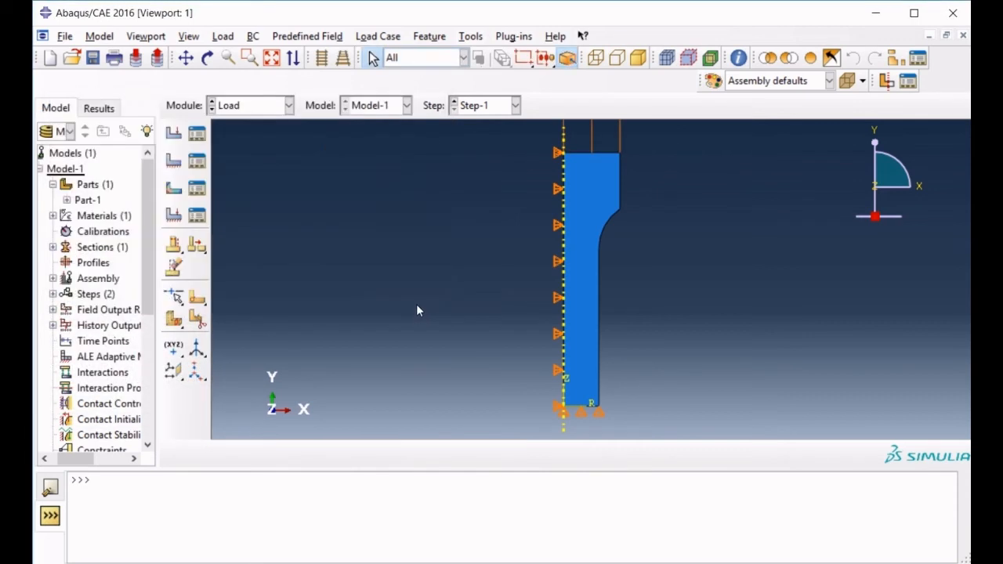
pyautogui.click(270, 61)
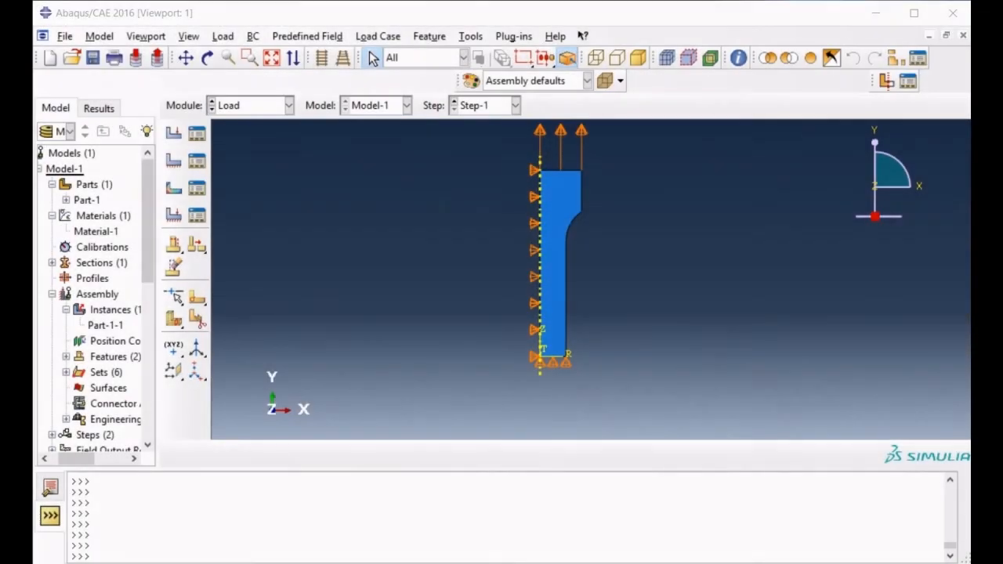
# Step: In the Mesh module, seed Part-1 with an approximate global size of 1
pyautogui.click(275, 106)
pyautogui.click(265, 216)
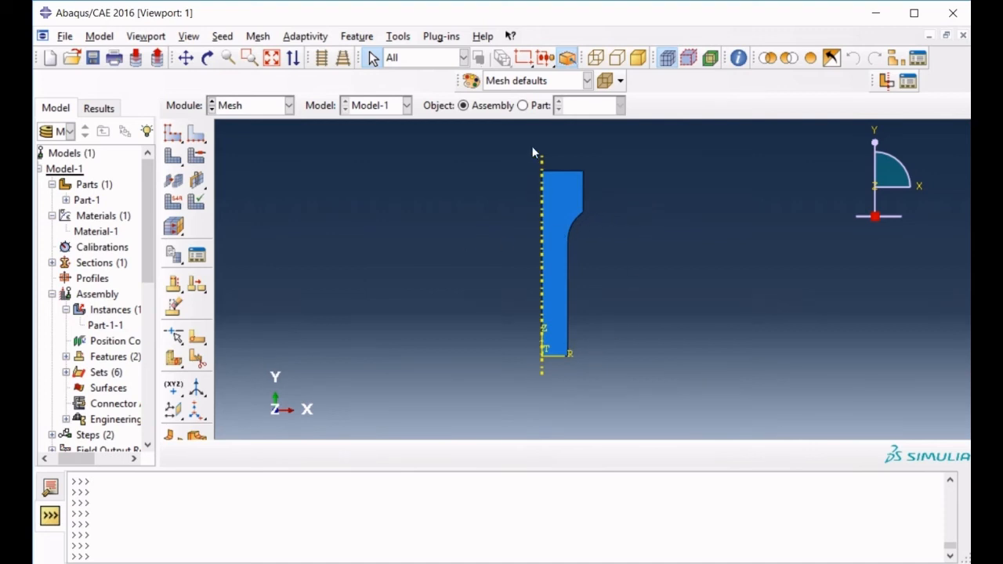
pyautogui.click(523, 105)
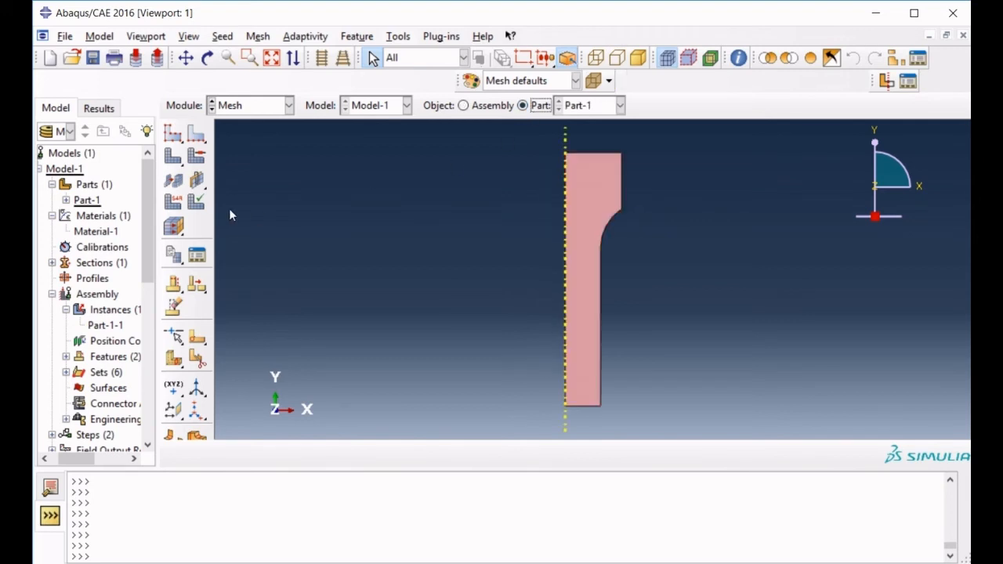
pyautogui.click(179, 143)
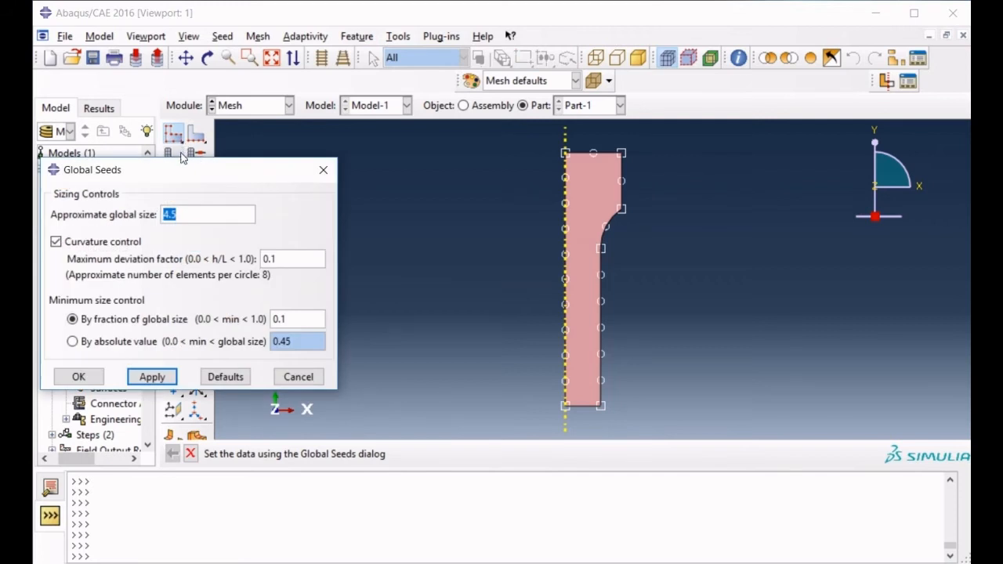
pyautogui.click(168, 213)
pyautogui.press('BackSpace')
pyautogui.write('1')
pyautogui.click(79, 377)
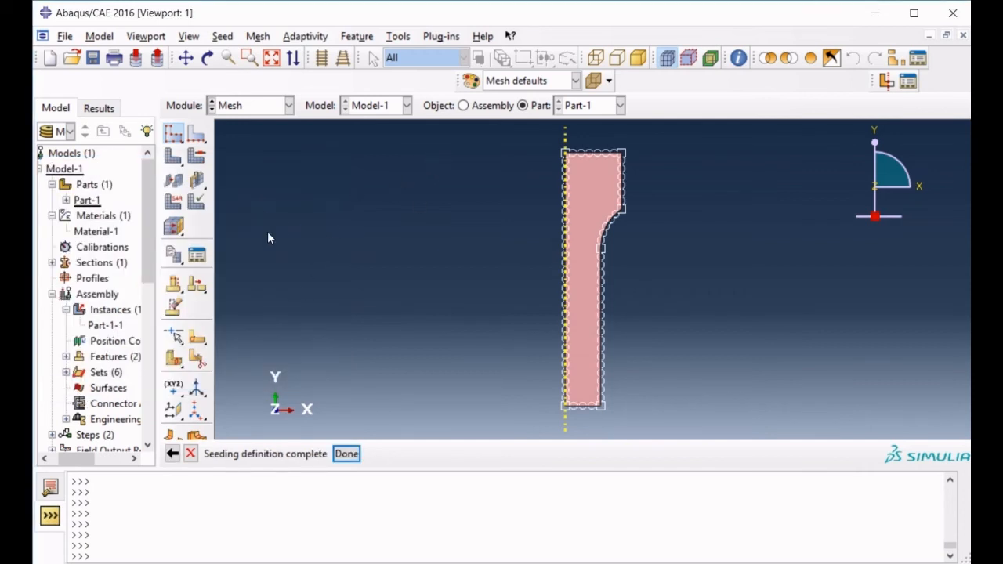
pyautogui.click(346, 453)
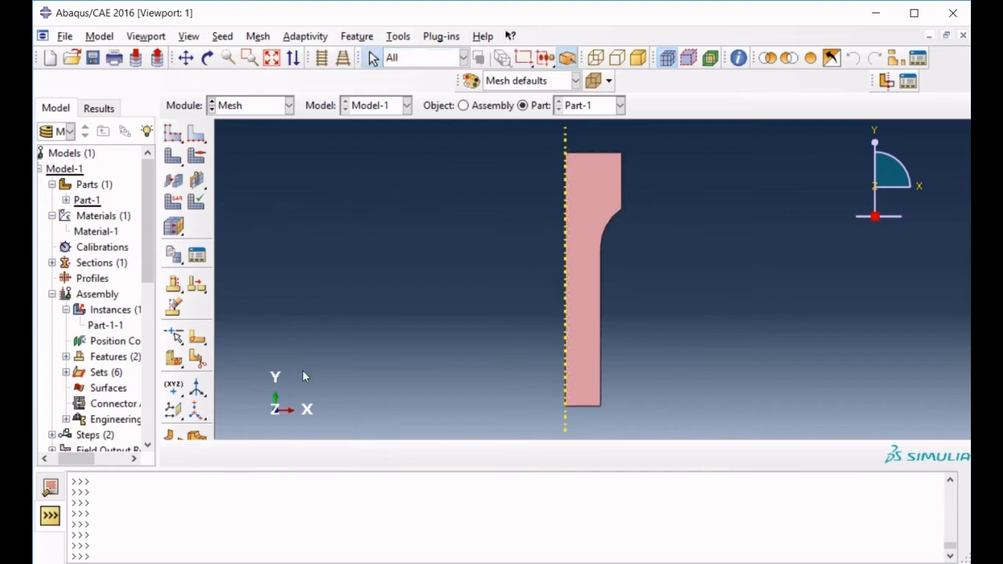
# Step: Set the mesh controls of Part-1 to Quad elements with the Free technique and the Medial axis algorithm
pyautogui.click(194, 156)
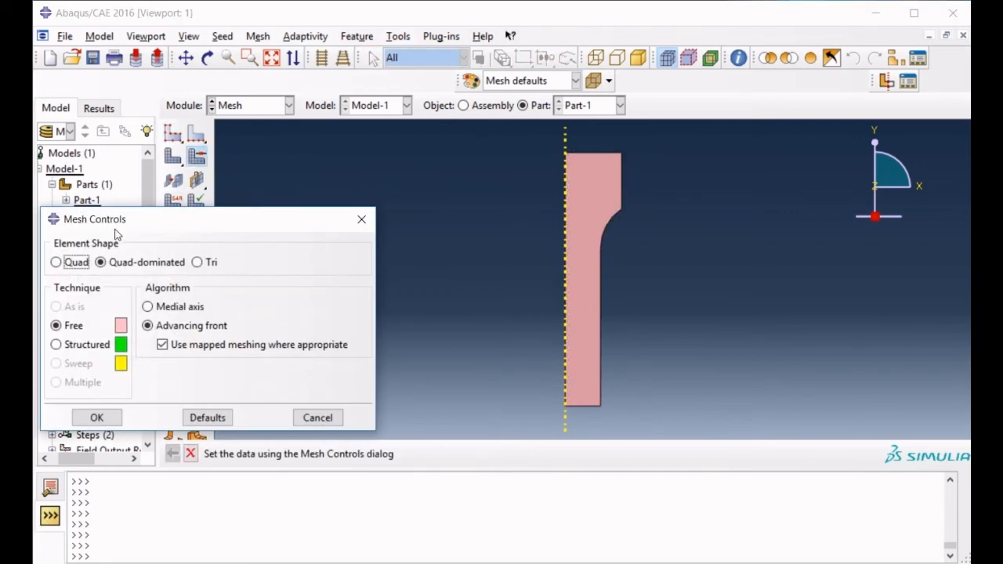
pyautogui.click(76, 266)
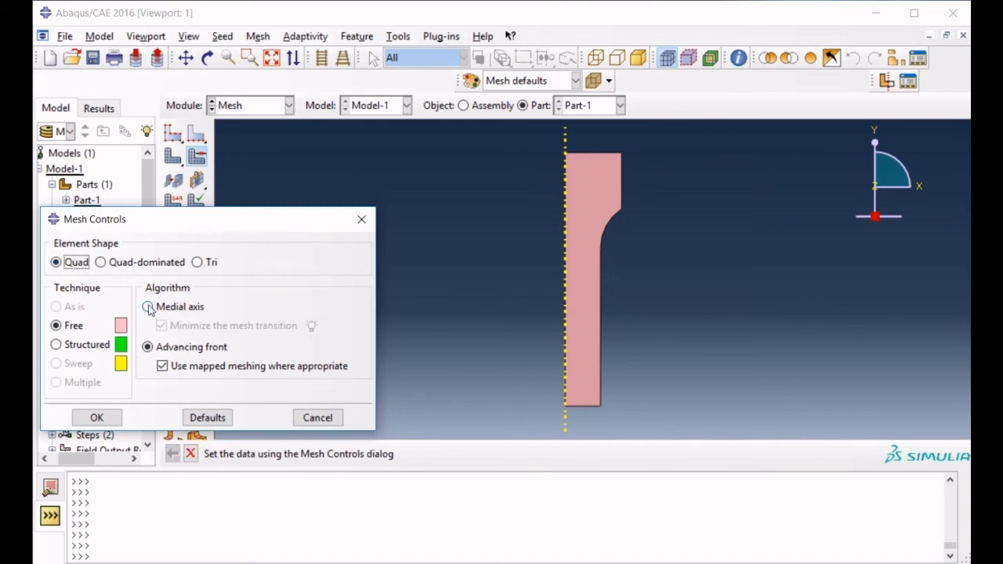
pyautogui.click(148, 308)
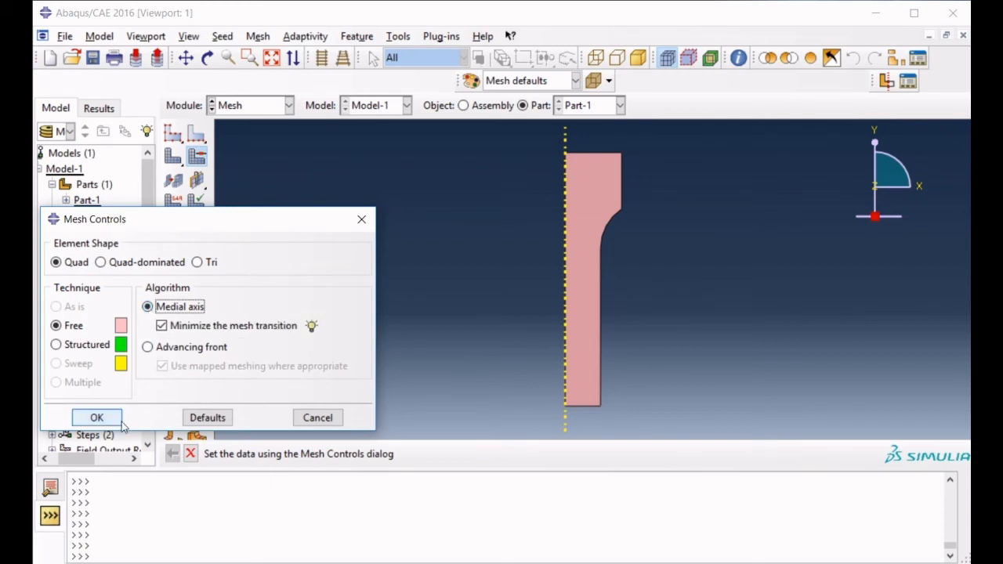
pyautogui.click(97, 418)
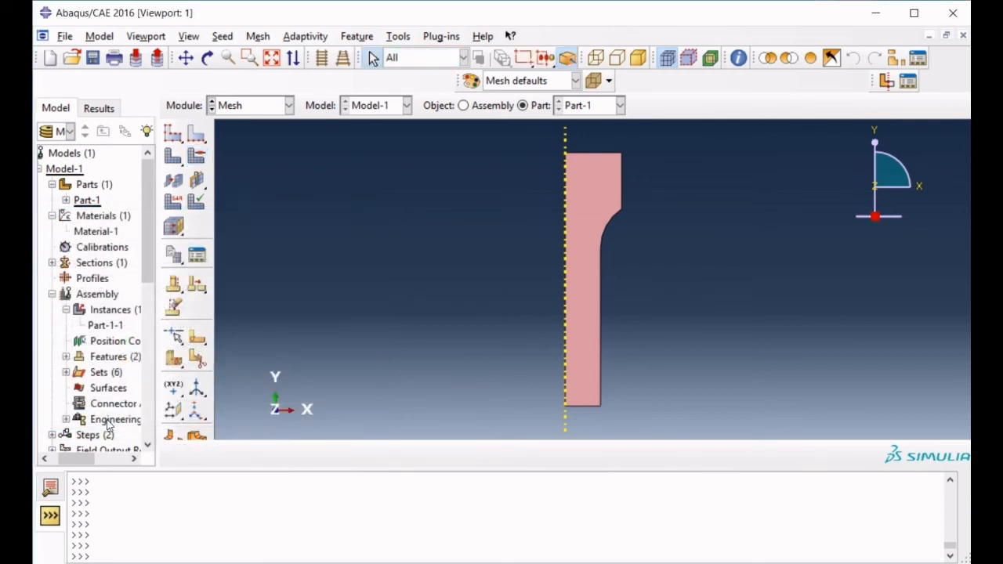
# Step: Mesh Part-1 with the assigned seeds and mesh controls
pyautogui.click(173, 159)
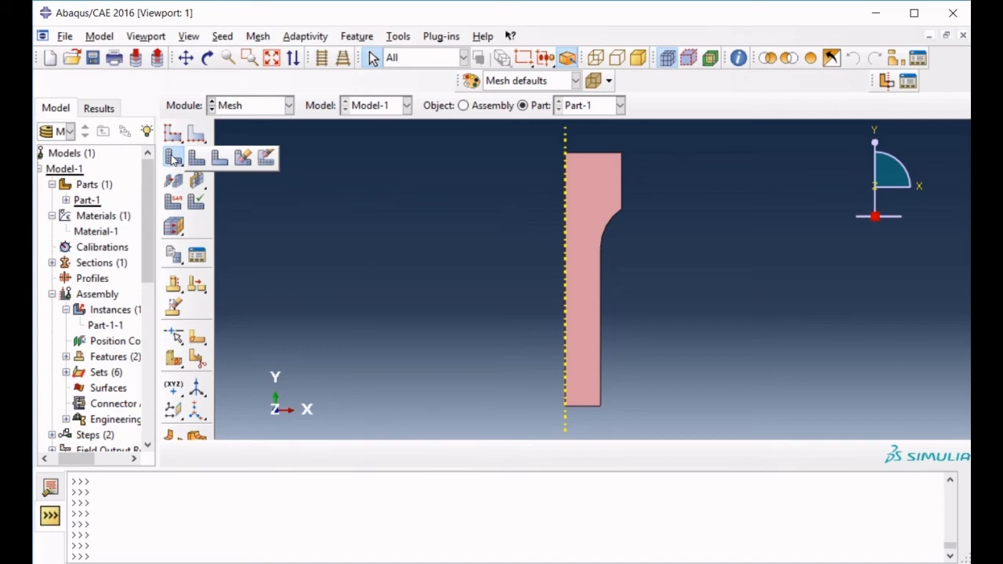
pyautogui.click(173, 159)
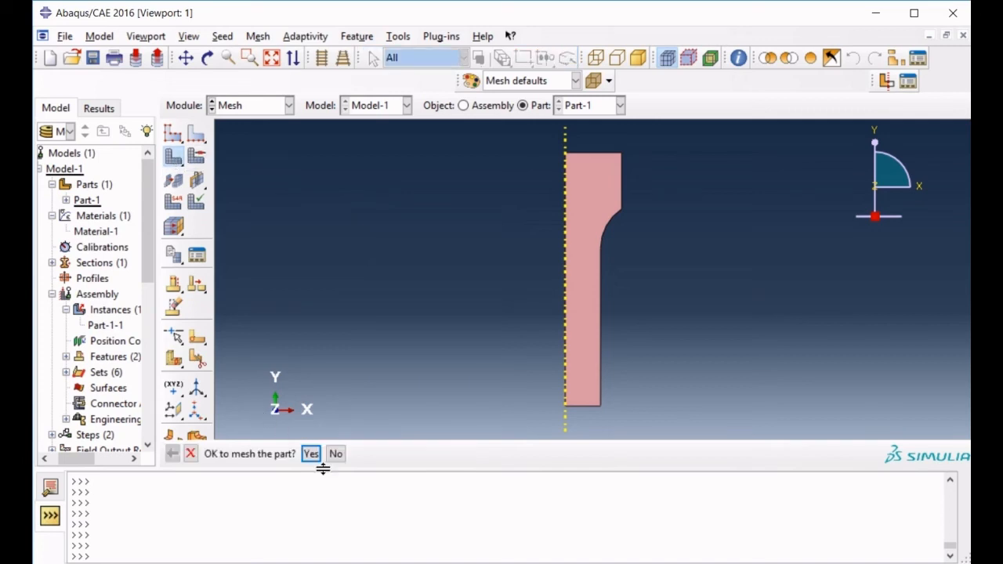
pyautogui.click(311, 455)
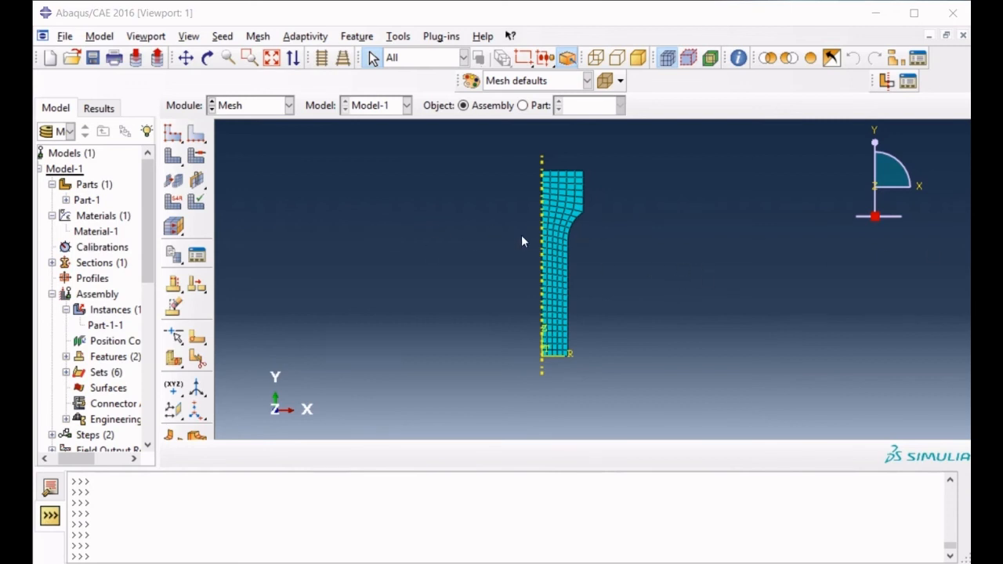
# Step: In the Job module, create Job-1 from Model-1 as a full analysis with the default job settings
pyautogui.click(289, 105)
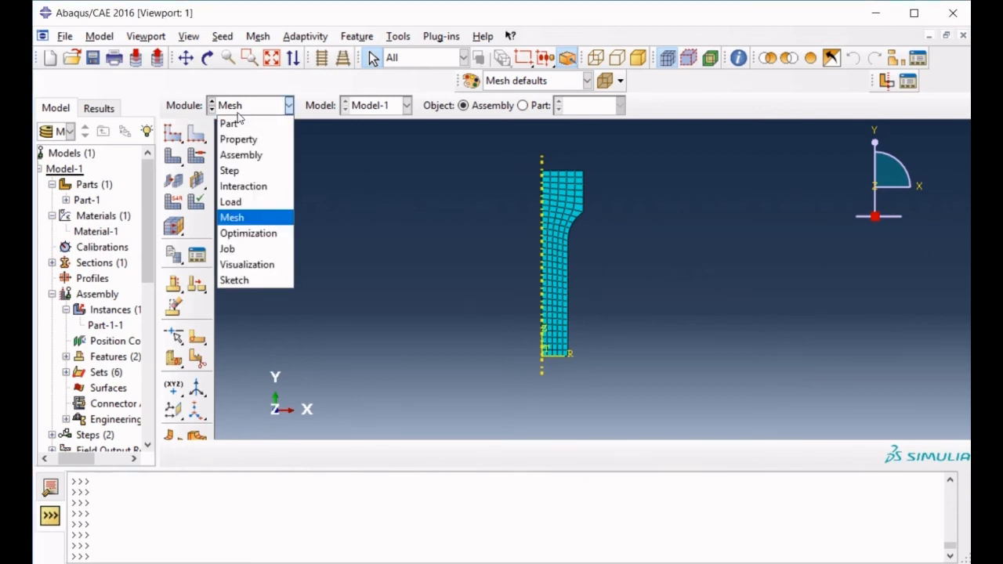
pyautogui.click(269, 250)
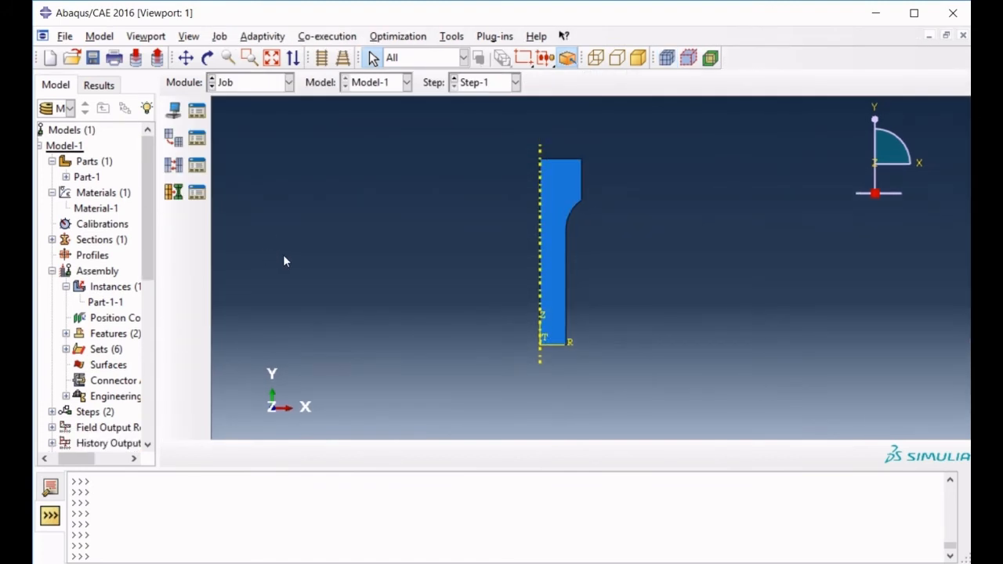
pyautogui.click(175, 111)
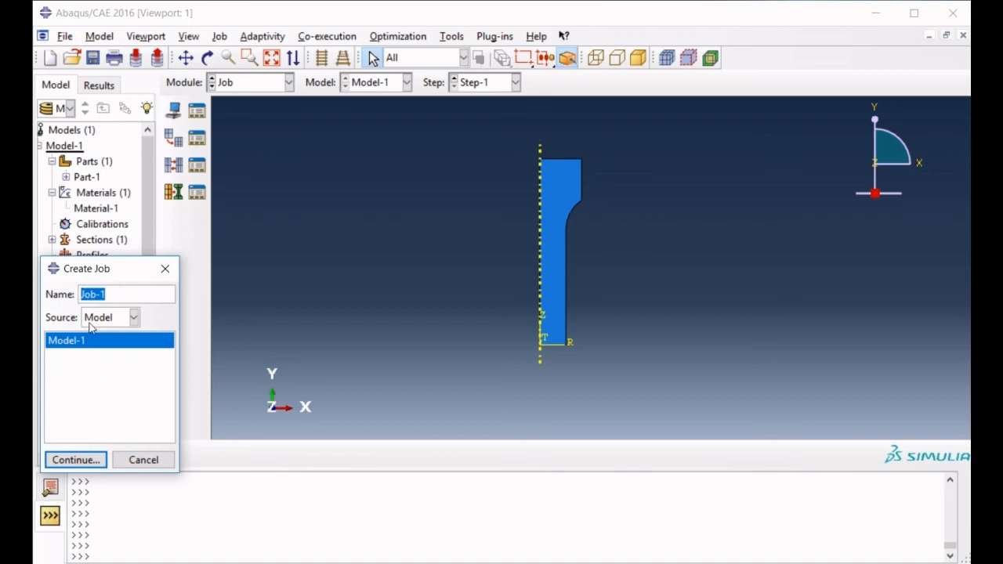
pyautogui.click(75, 459)
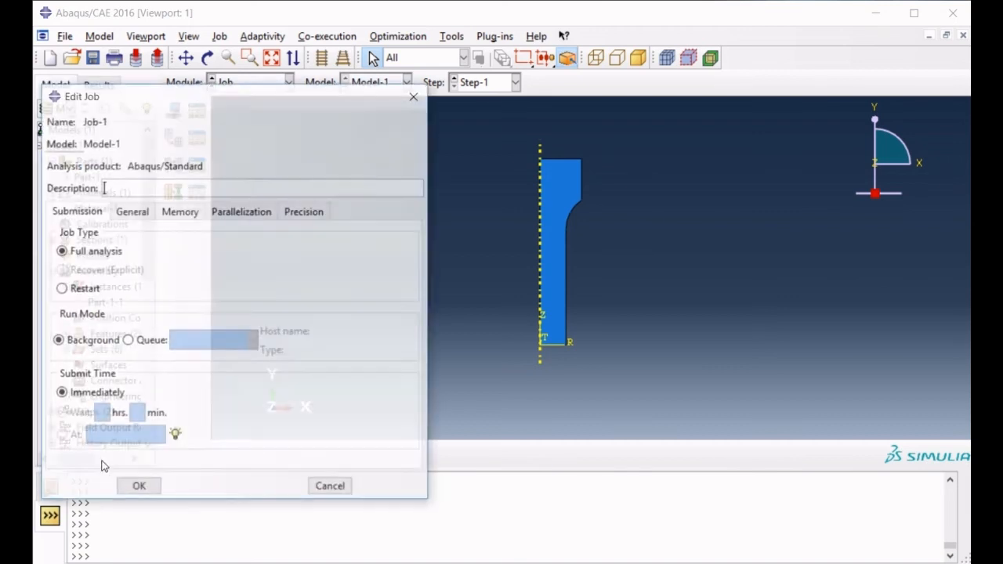
pyautogui.click(140, 489)
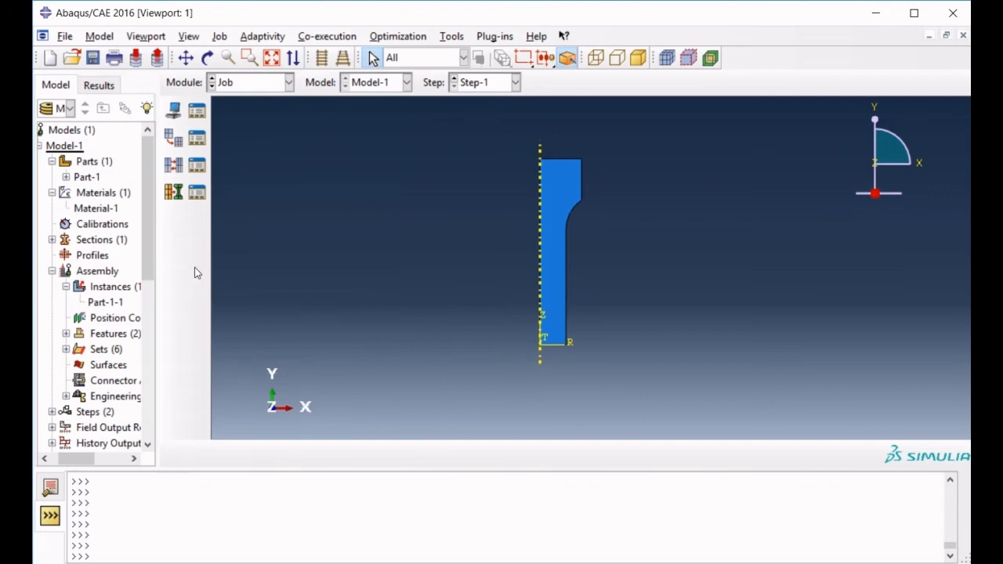
# Step: Submit Job-1 for analysis and open its results in the Visualization module
pyautogui.click(197, 112)
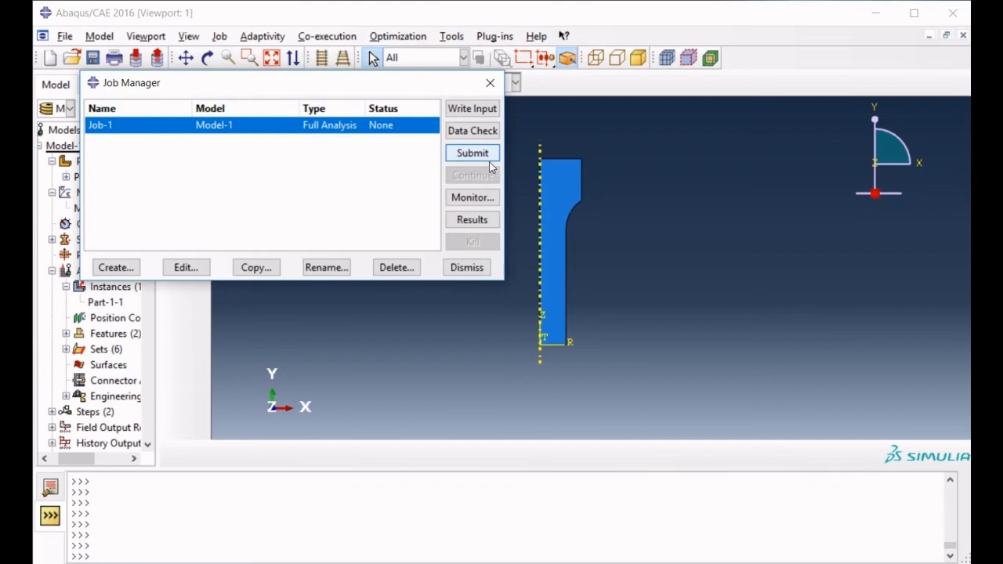
pyautogui.click(489, 160)
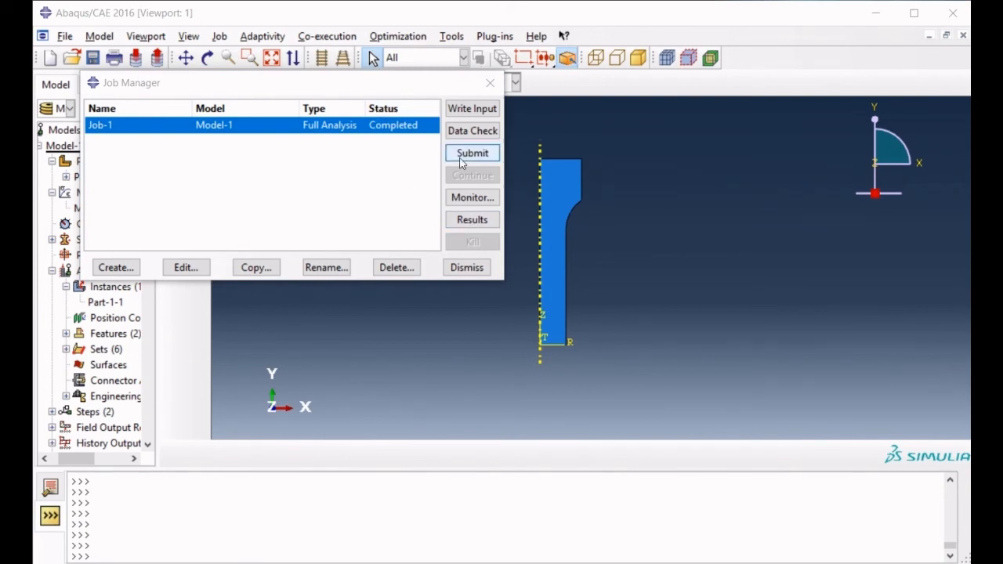
pyautogui.click(490, 221)
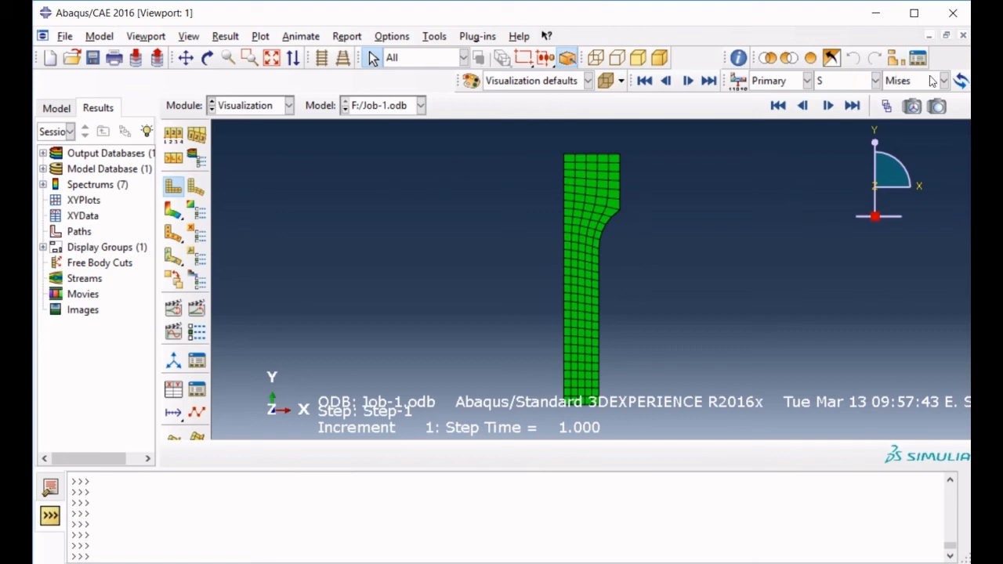
# Step: Plot contours on the deformed specimen and show the S22 axial stress component
pyautogui.click(173, 212)
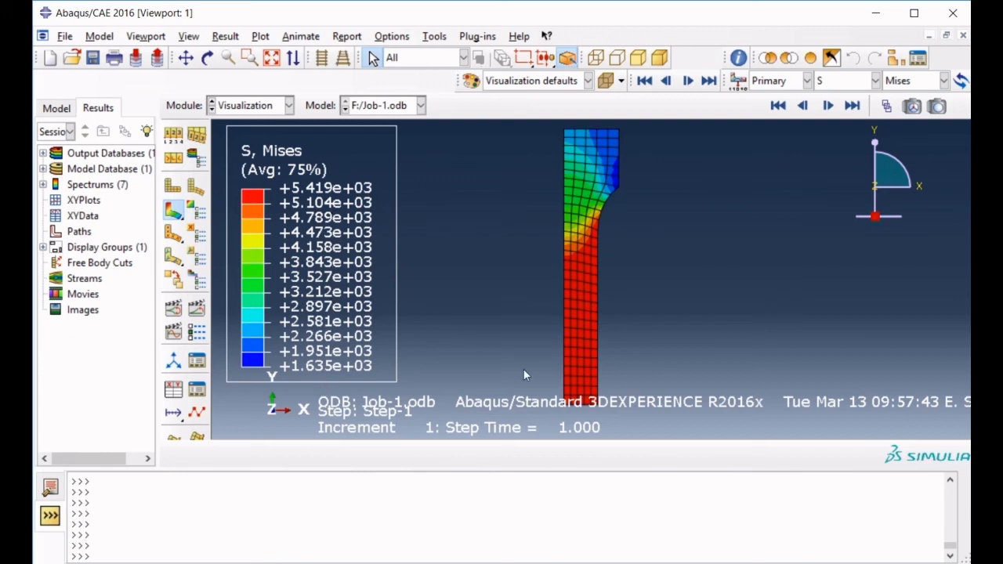
pyautogui.click(917, 83)
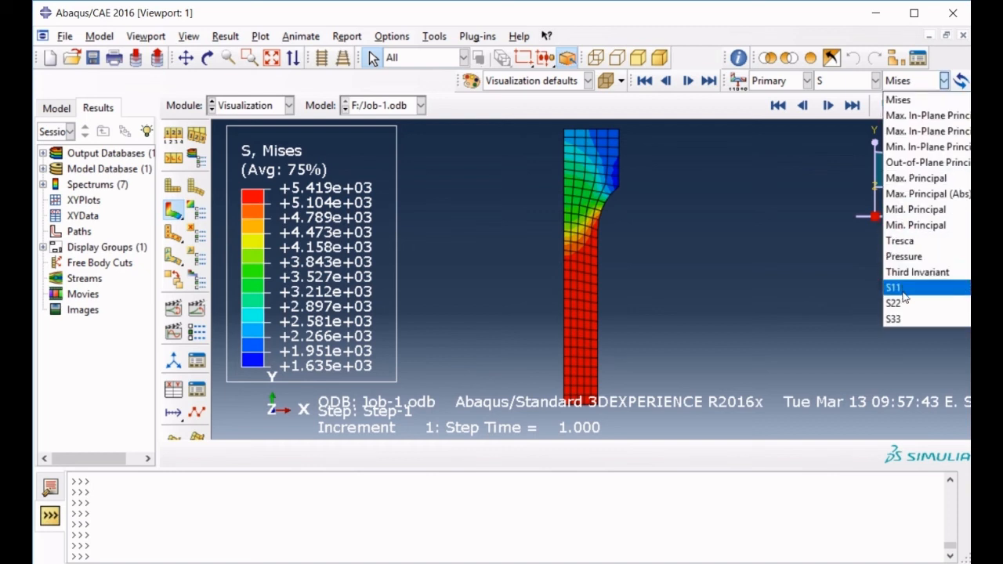
pyautogui.scroll(-1, 901, 325)
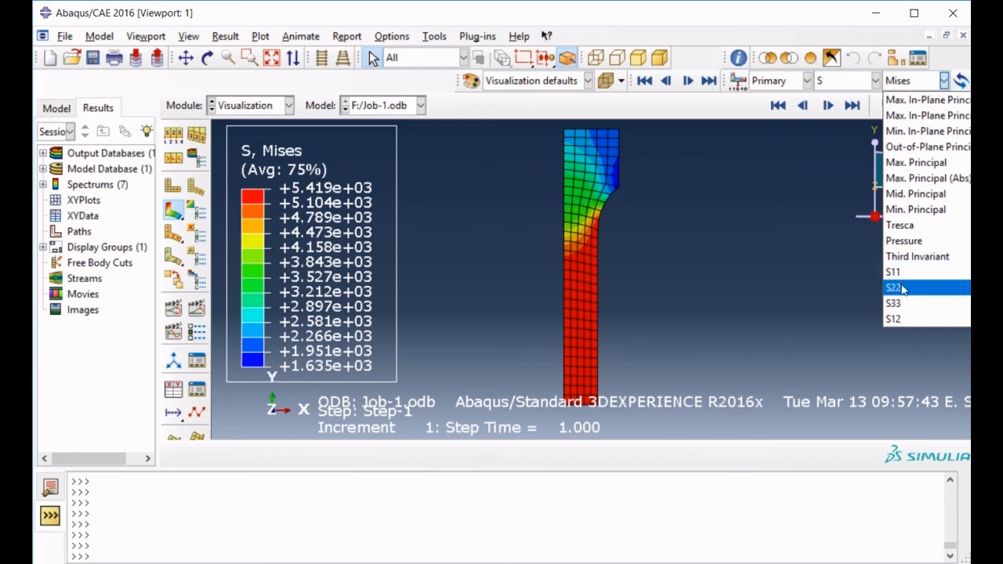
pyautogui.click(901, 289)
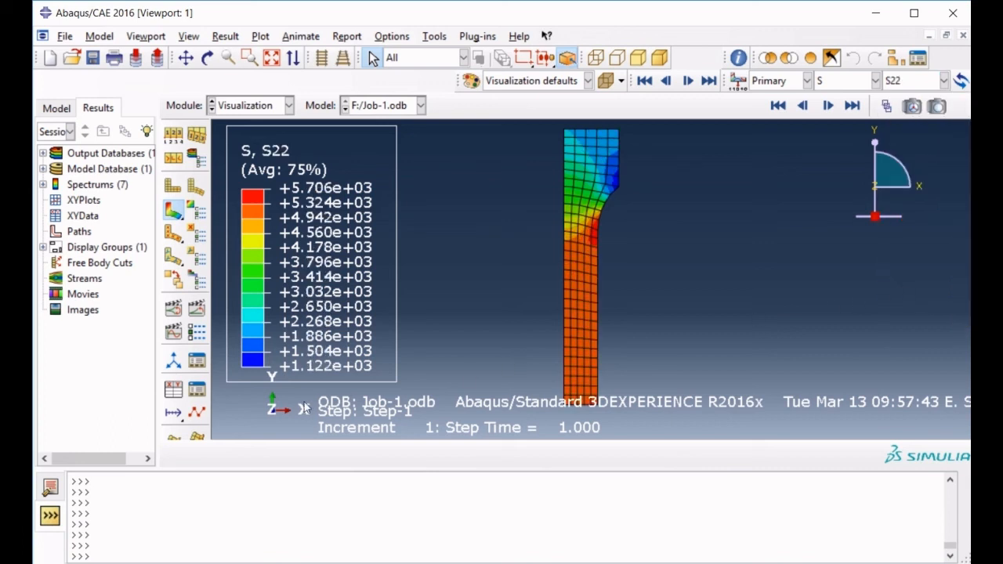
# Step: Switch the contour plot to strain E and show its E22 component
pyautogui.click(848, 82)
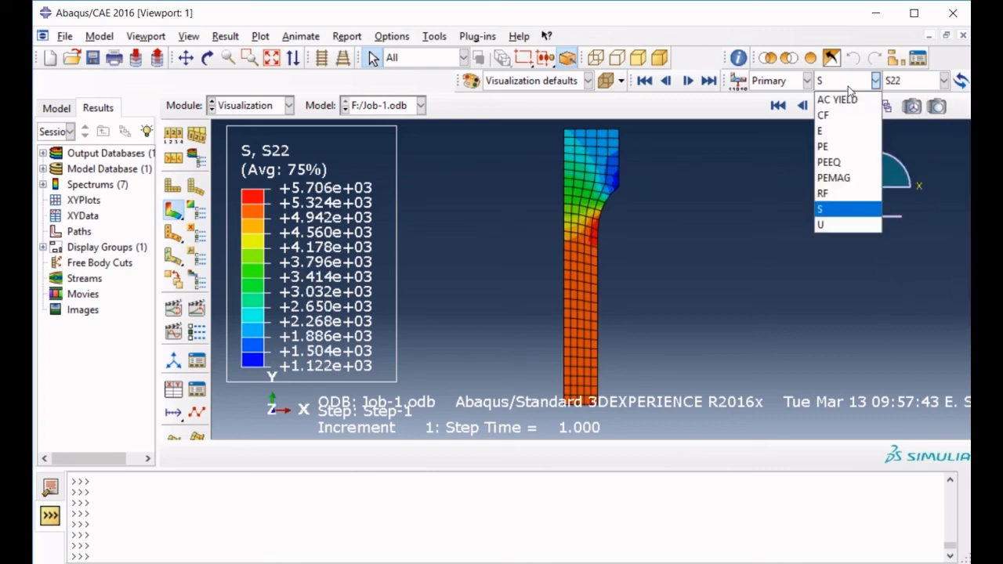
pyautogui.click(845, 132)
pyautogui.click(908, 82)
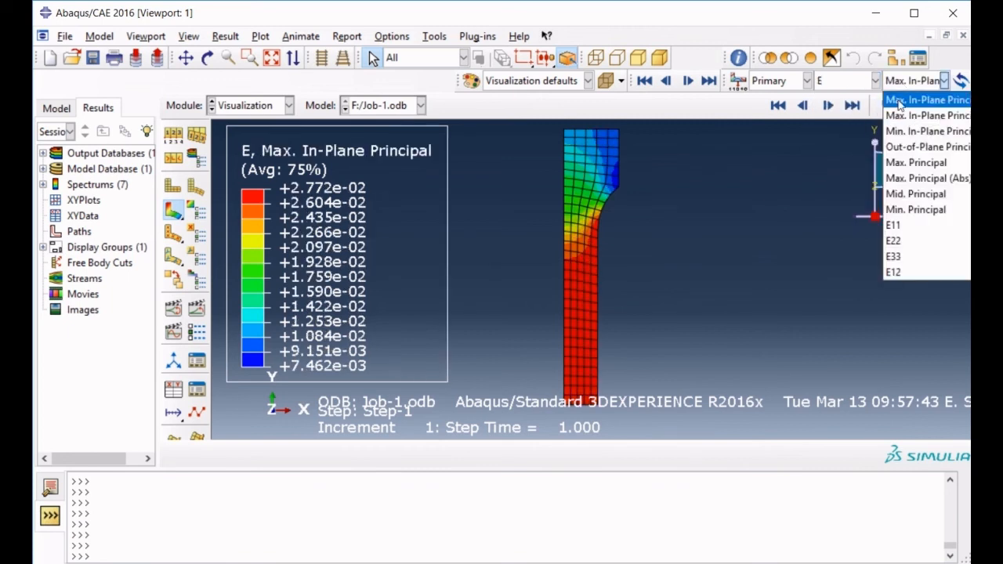
pyautogui.click(908, 241)
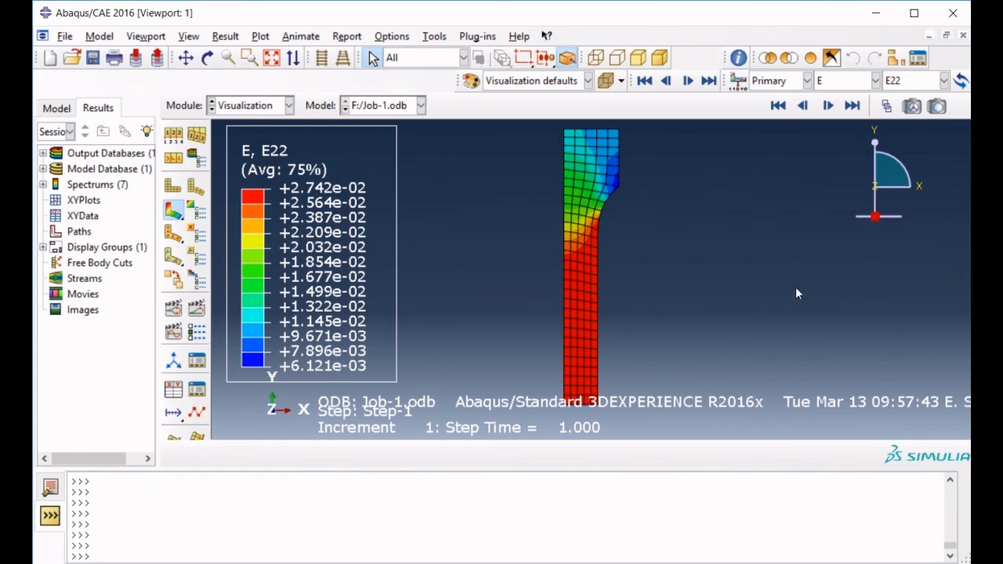
pyautogui.click(875, 81)
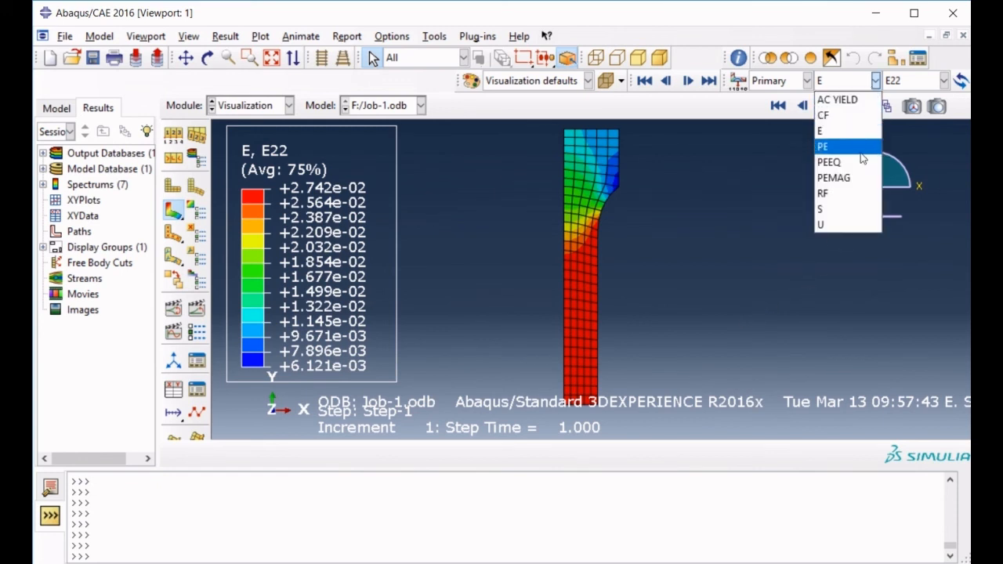
pyautogui.click(833, 290)
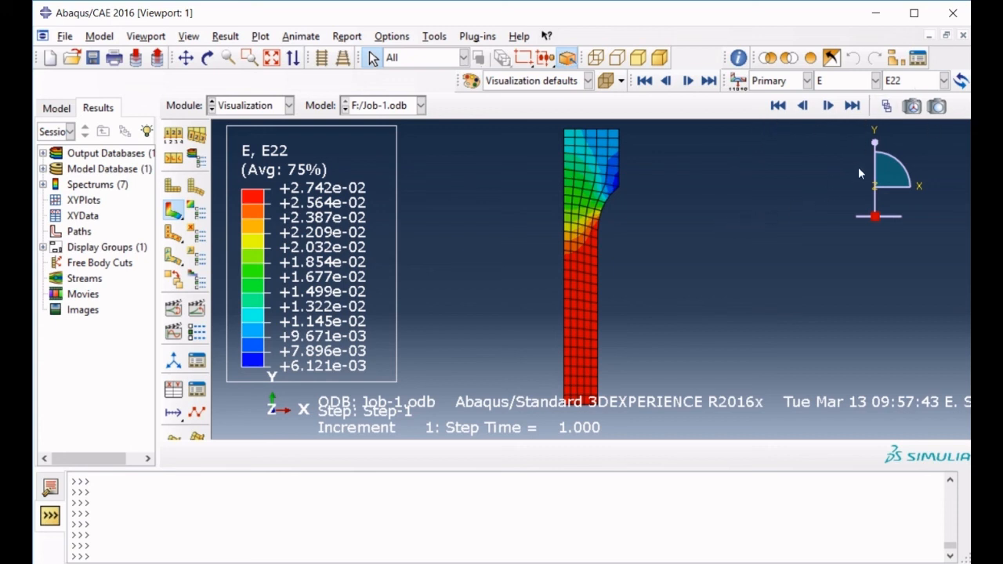
pyautogui.click(909, 81)
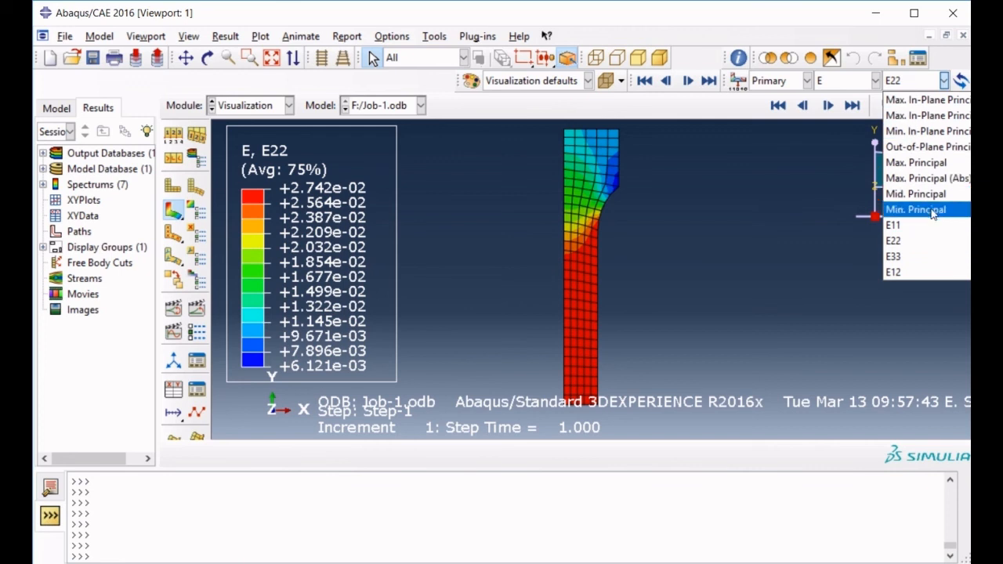
# Step: Return the contour plot to stress S and show the S22 component to read the axial stress level
pyautogui.click(843, 81)
pyautogui.click(843, 81)
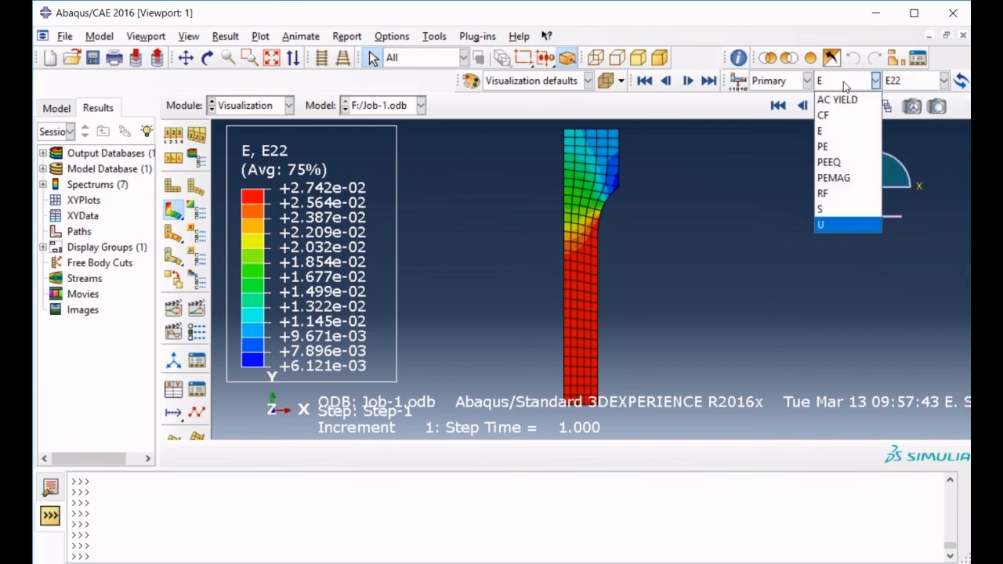
pyautogui.click(862, 209)
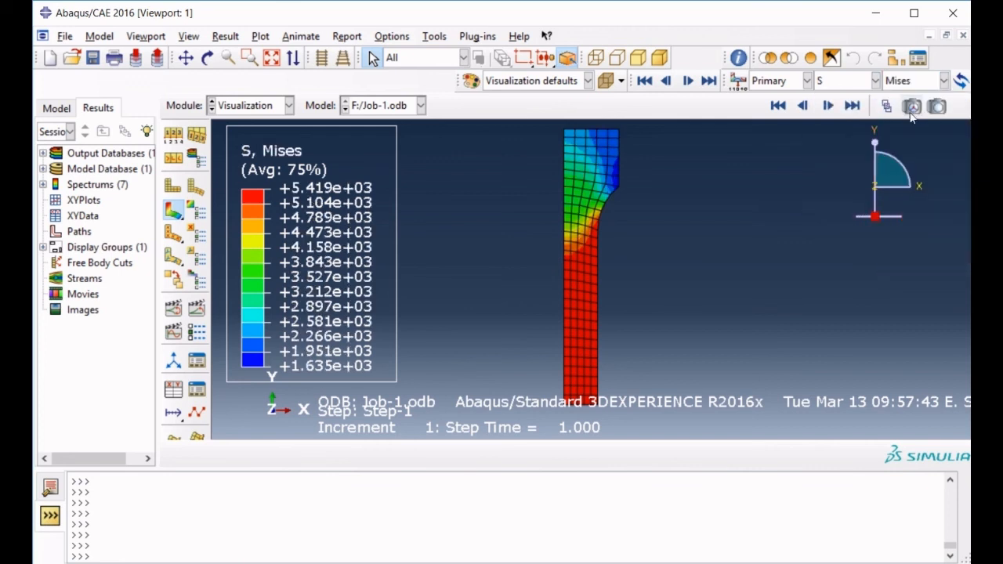
pyautogui.click(914, 81)
pyautogui.click(919, 302)
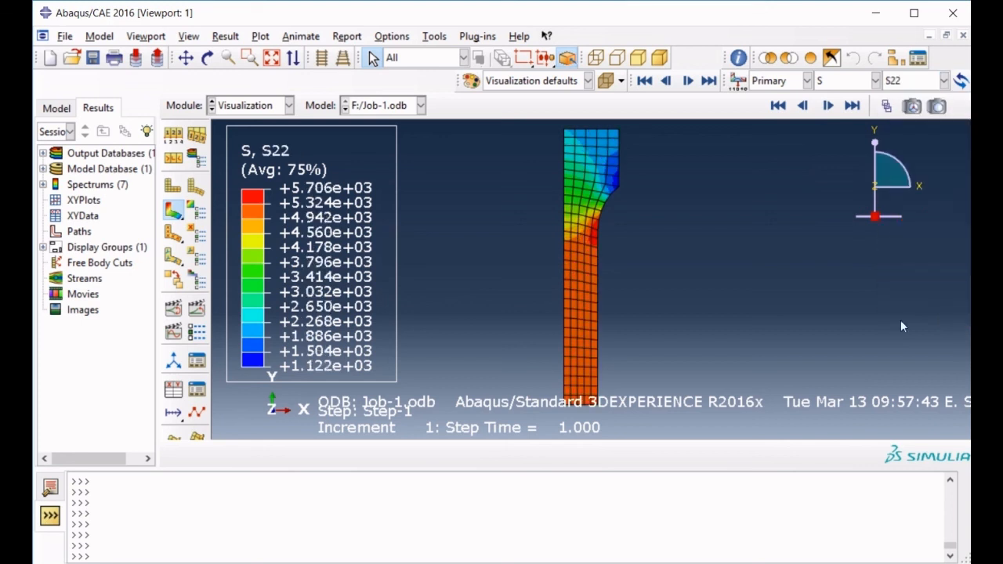
# Step: Change the contoured output to strain E, component E22, to read the axial strain in the gauge section
pyautogui.click(195, 555)
pyautogui.click(869, 81)
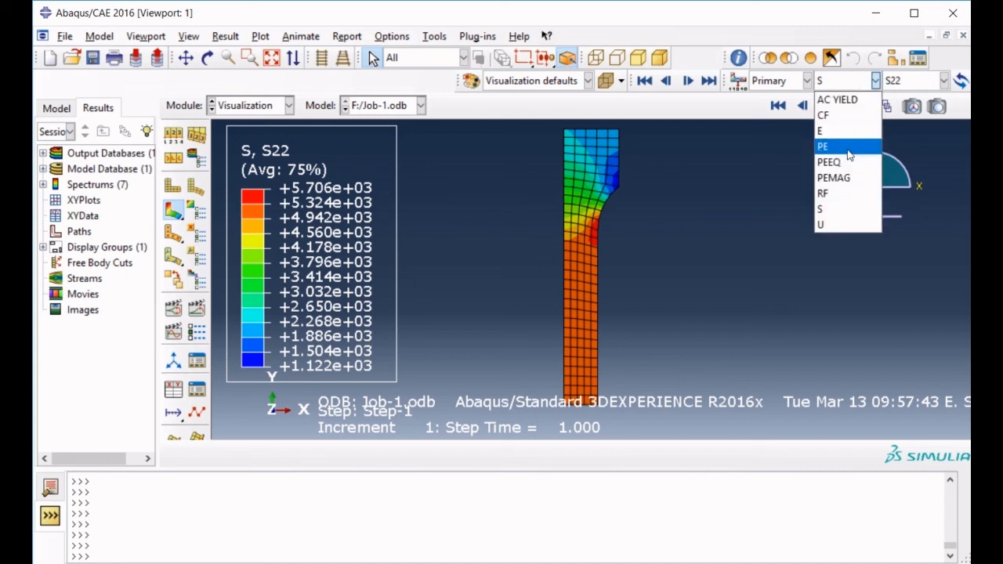
pyautogui.click(840, 130)
pyautogui.click(911, 82)
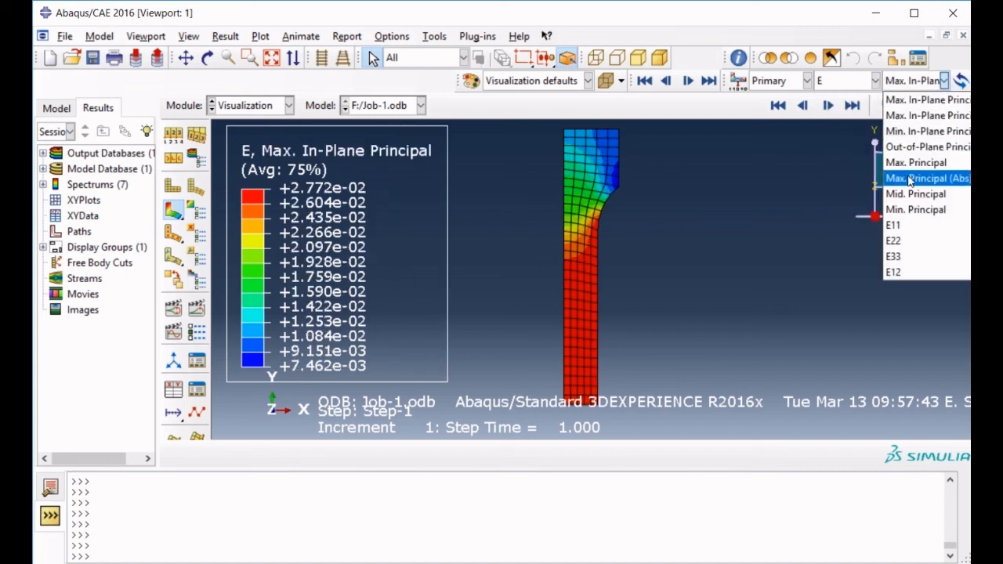
pyautogui.click(925, 243)
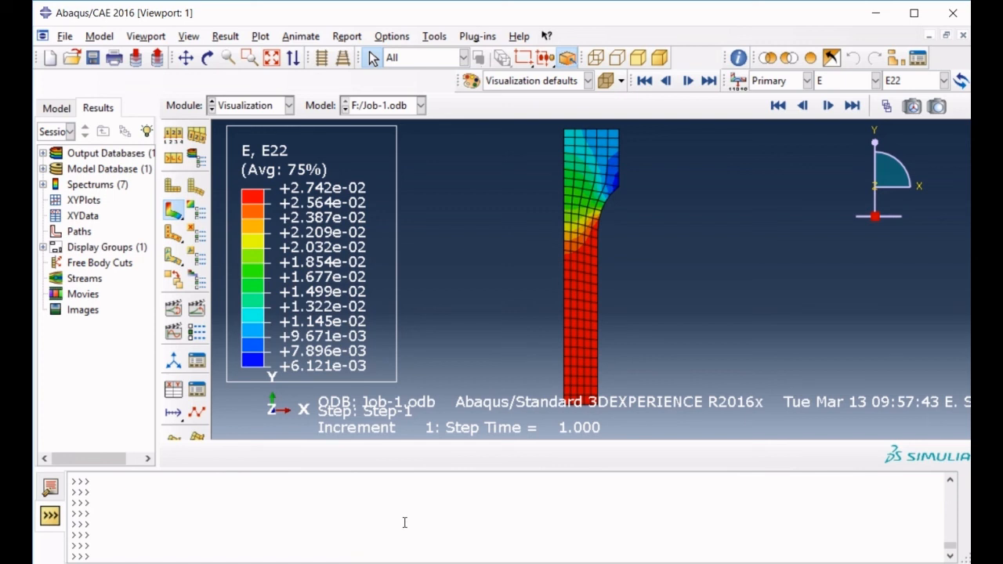
# Step: Calculate the axial stress-to-strain ratio 5300/0.027 in the command line interface to check Young's modulus
pyautogui.write('5300/0.027')
pyautogui.press('Return')
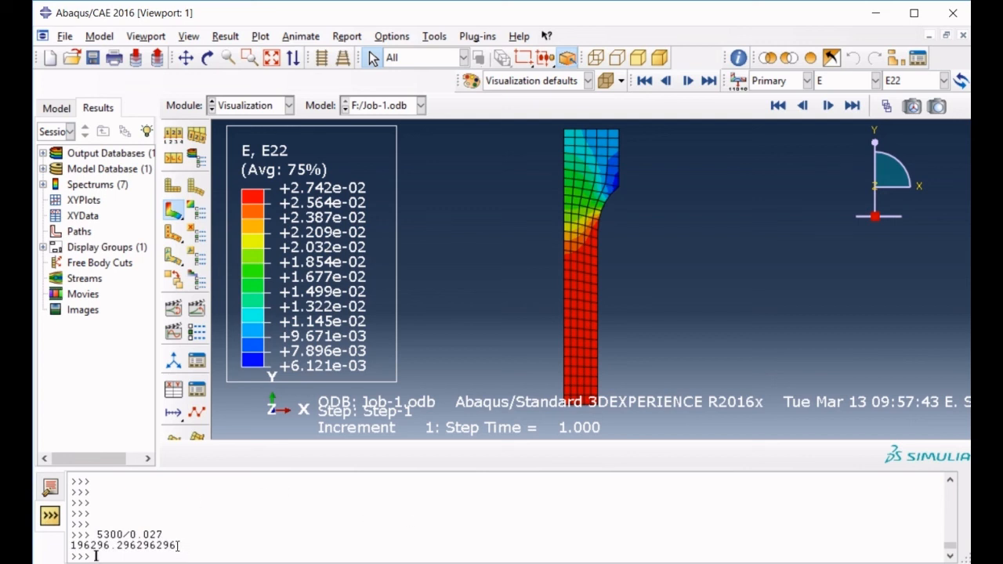
pyautogui.moveTo(177, 544); pyautogui.dragTo(72, 546)
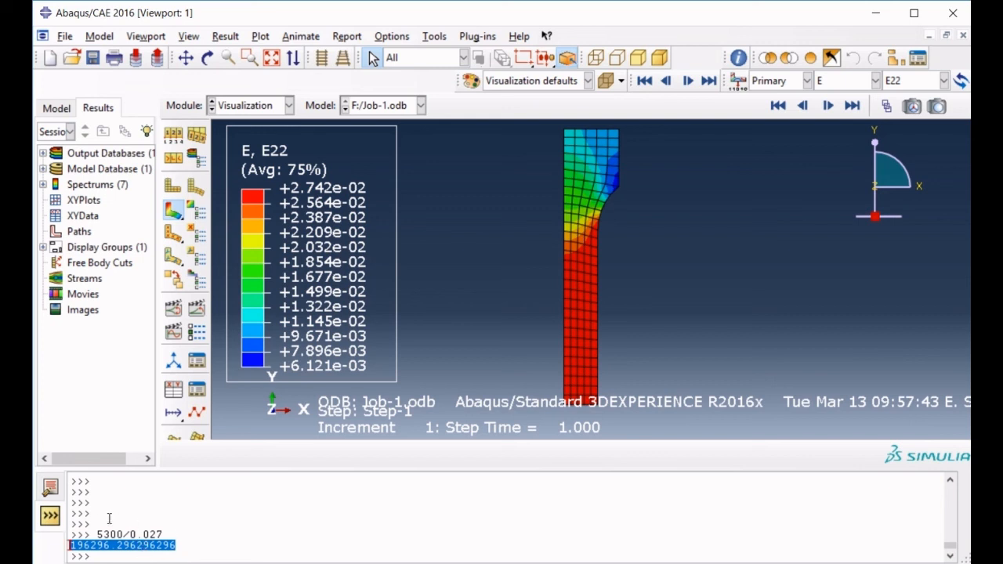
pyautogui.click(188, 557)
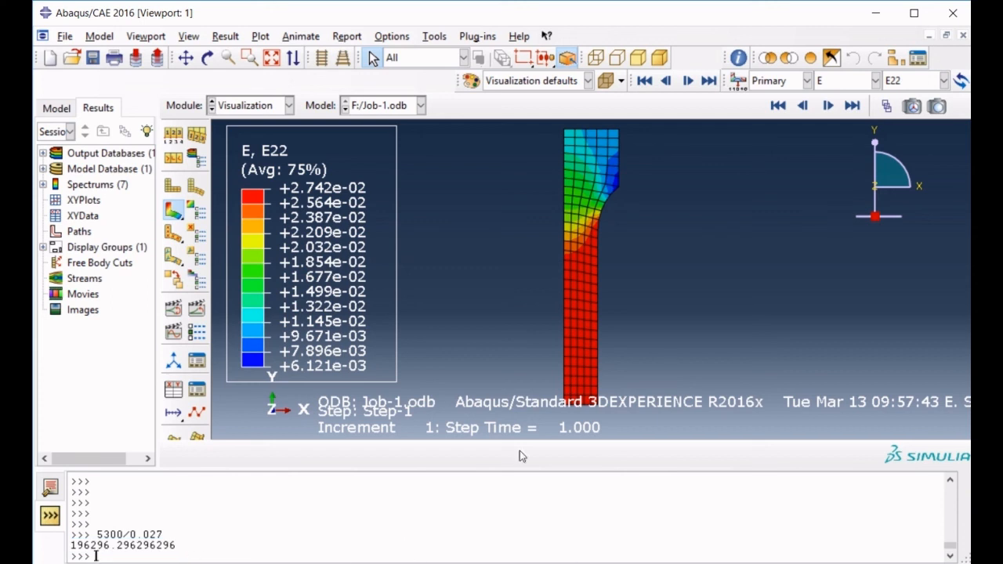
# Step: Show the E11 strain component and calculate 0.0085/0.027 in the command line interface to check Poisson's ratio
pyautogui.click(918, 81)
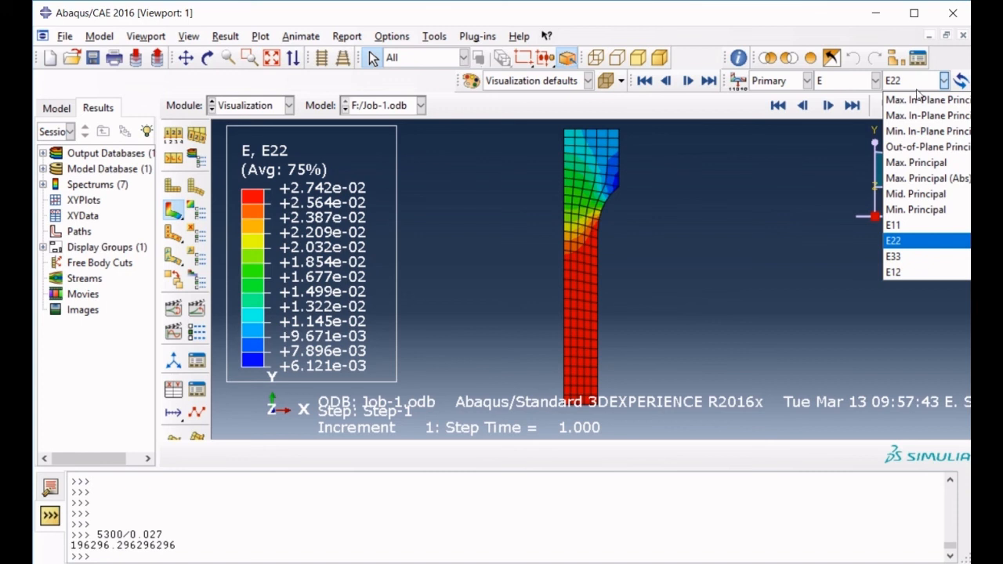
pyautogui.click(920, 227)
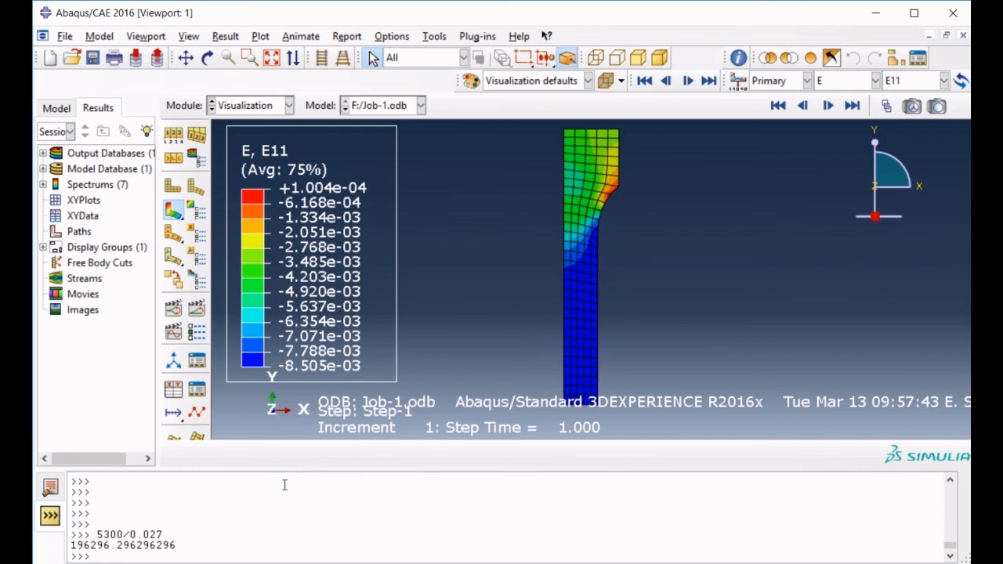
pyautogui.write('0.')
pyautogui.write('085/0.0')
pyautogui.write('27')
pyautogui.press('Return')
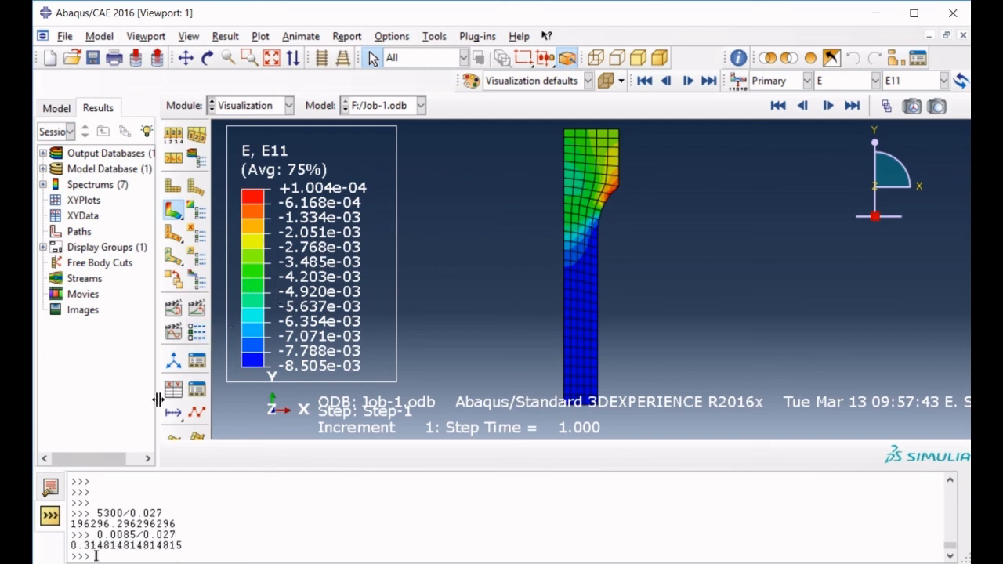
pyautogui.moveTo(191, 551); pyautogui.dragTo(68, 546)
pyautogui.click(150, 548)
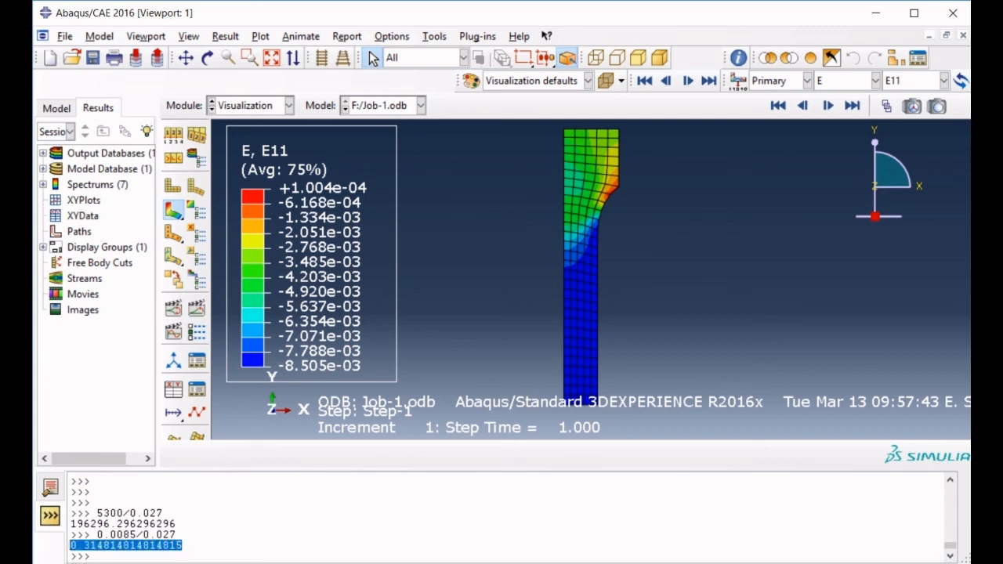